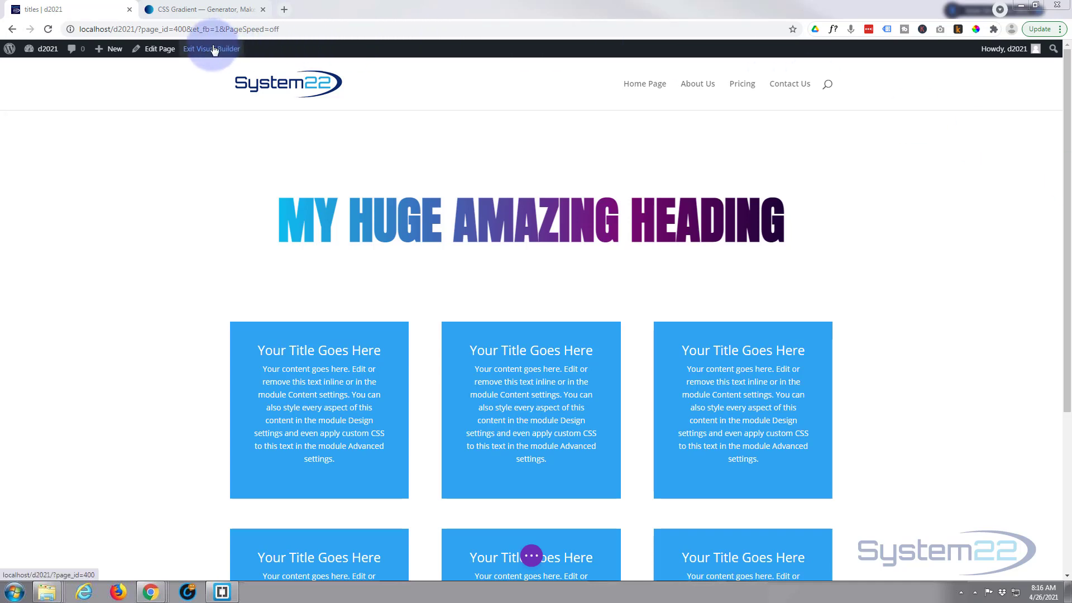
Step: Delete the old gradient heading module and bring up the Insert Module list in the empty row
{"action": "mouse_move", "coordinate": [447, 240]}
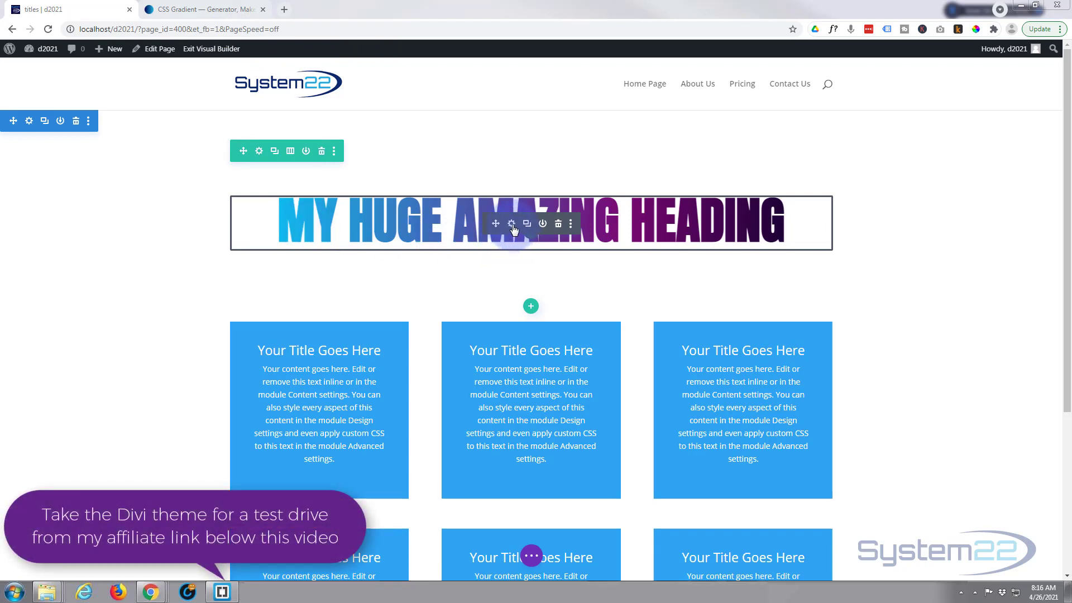
{"action": "left_click", "coordinate": [559, 224]}
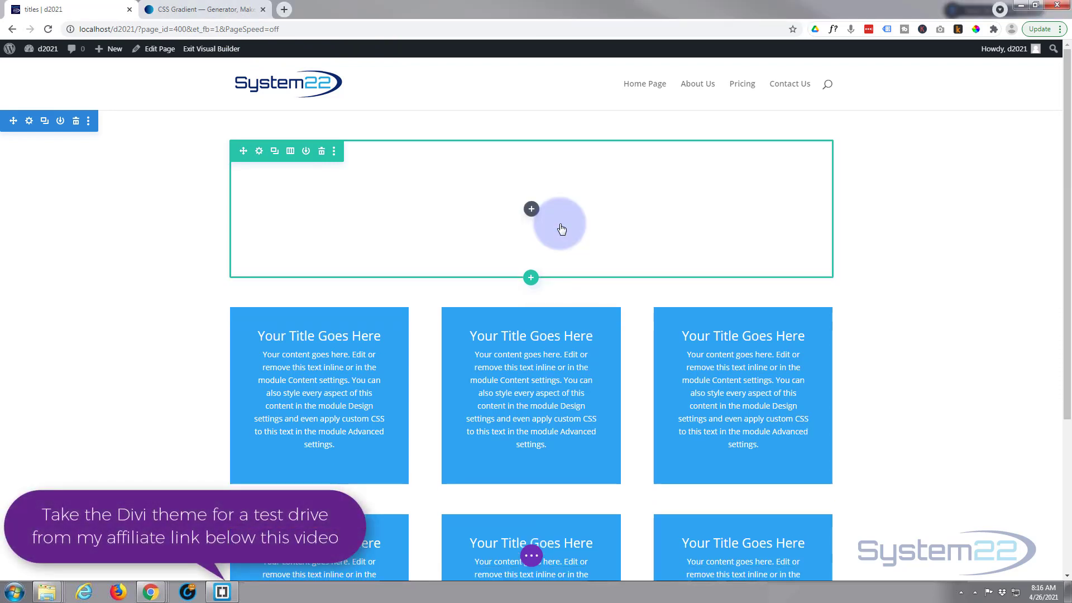
{"action": "left_click", "coordinate": [531, 210]}
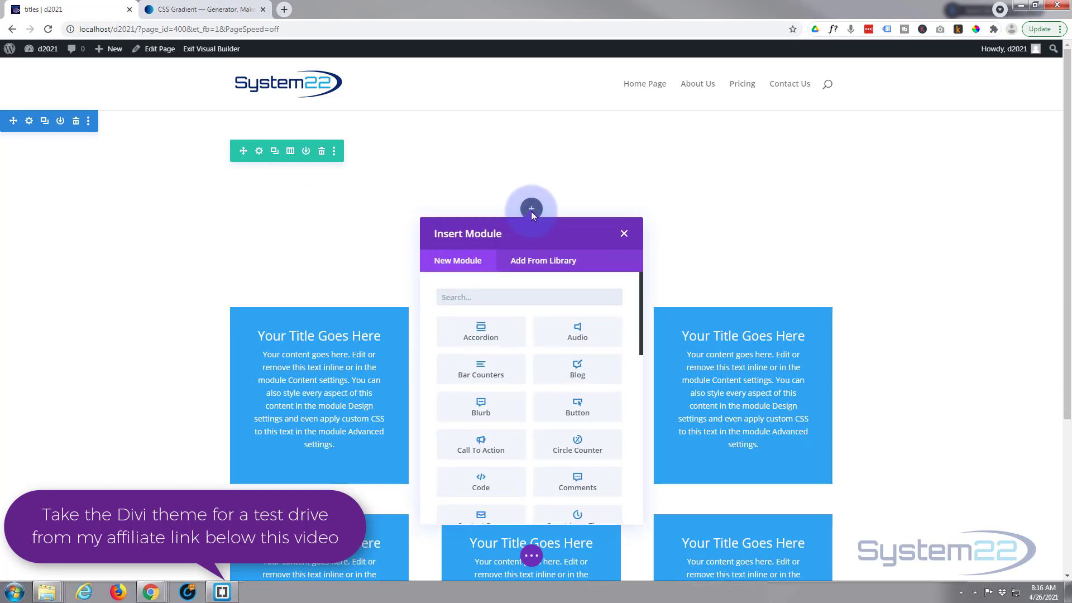
{"action": "scroll", "coordinate": [539, 346], "scroll_direction": "down", "scroll_amount": 10}
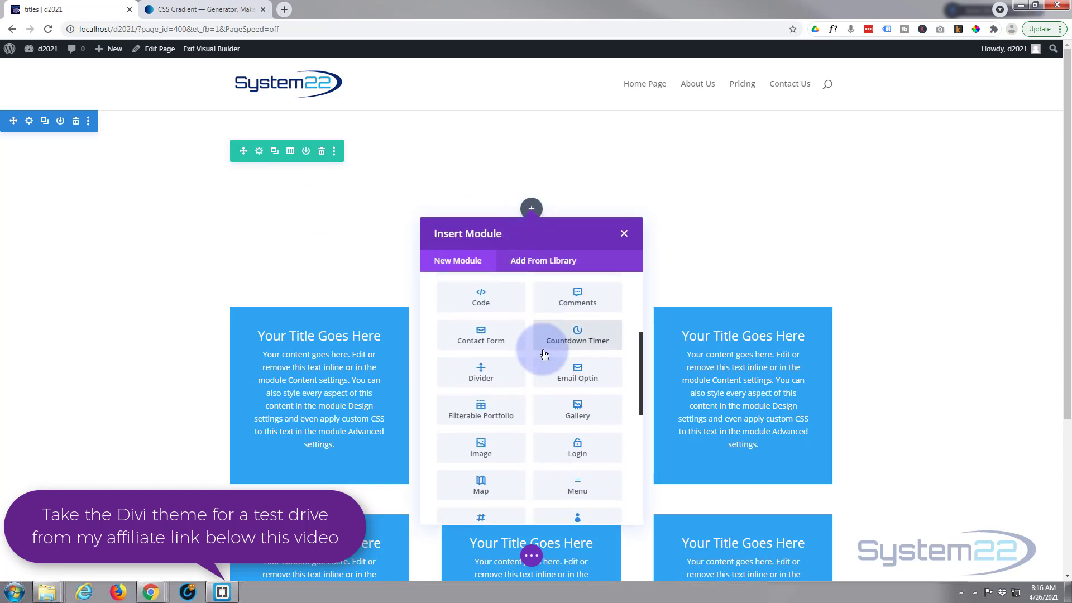
{"action": "scroll", "coordinate": [544, 354], "scroll_direction": "down", "scroll_amount": 3}
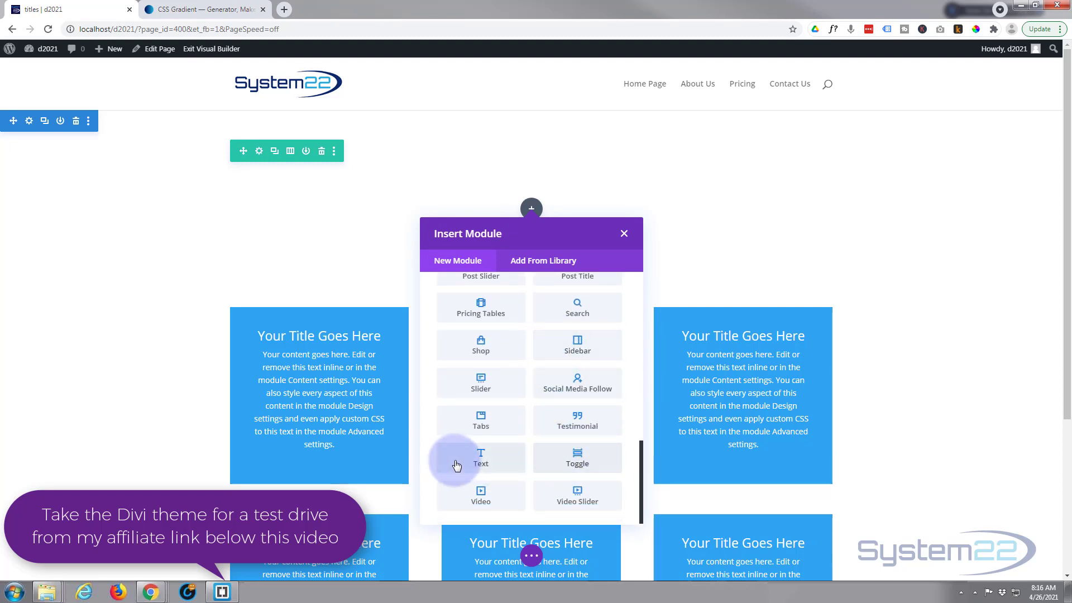
Step: Add a Text module and replace its placeholder body with 'My Amazing Interesting Title'
{"action": "left_click", "coordinate": [476, 465]}
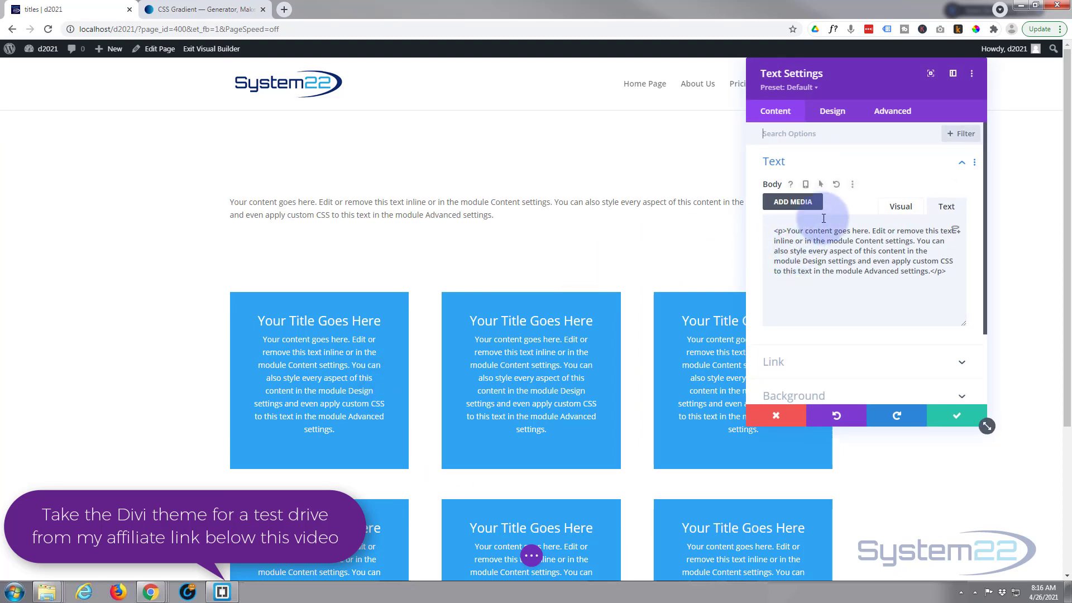
{"action": "left_click", "coordinate": [900, 206]}
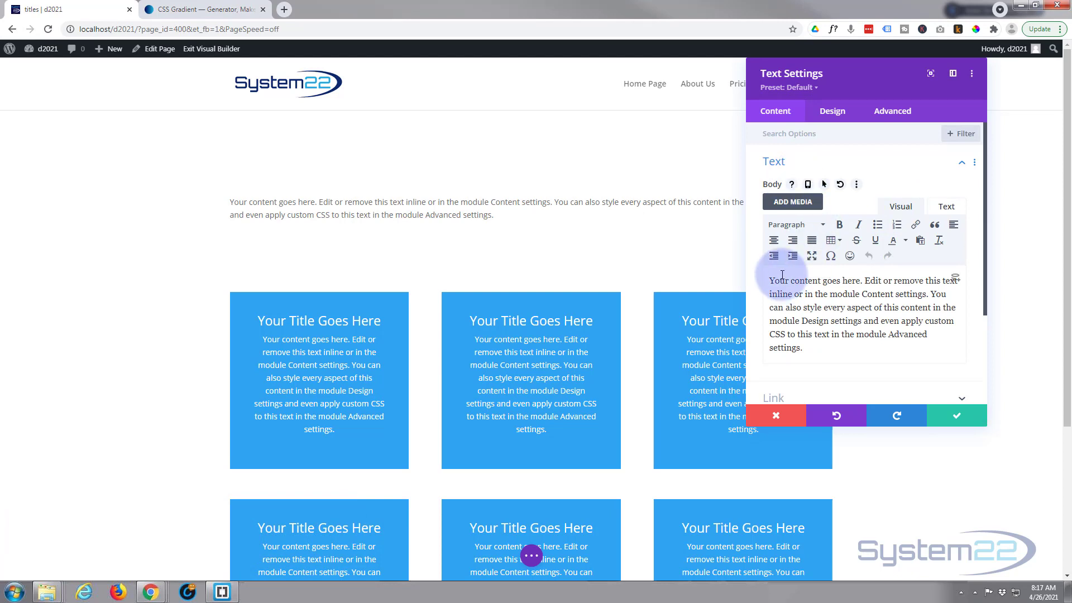
{"action": "left_click_drag", "start_coordinate": [770, 280], "coordinate": [819, 361]}
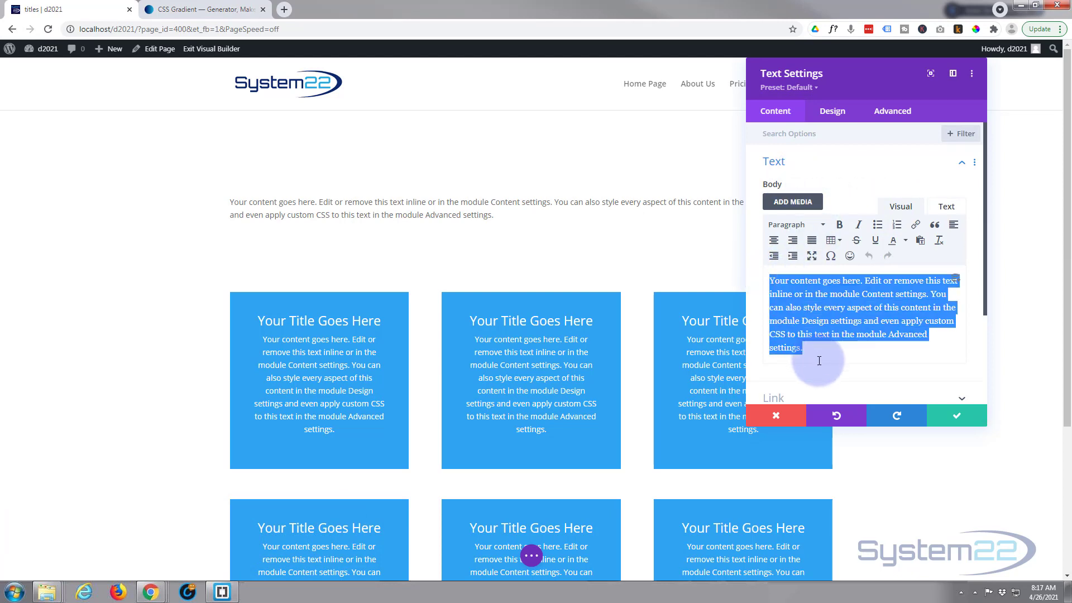
{"action": "type", "text": "My Amazing Interesting Title"}
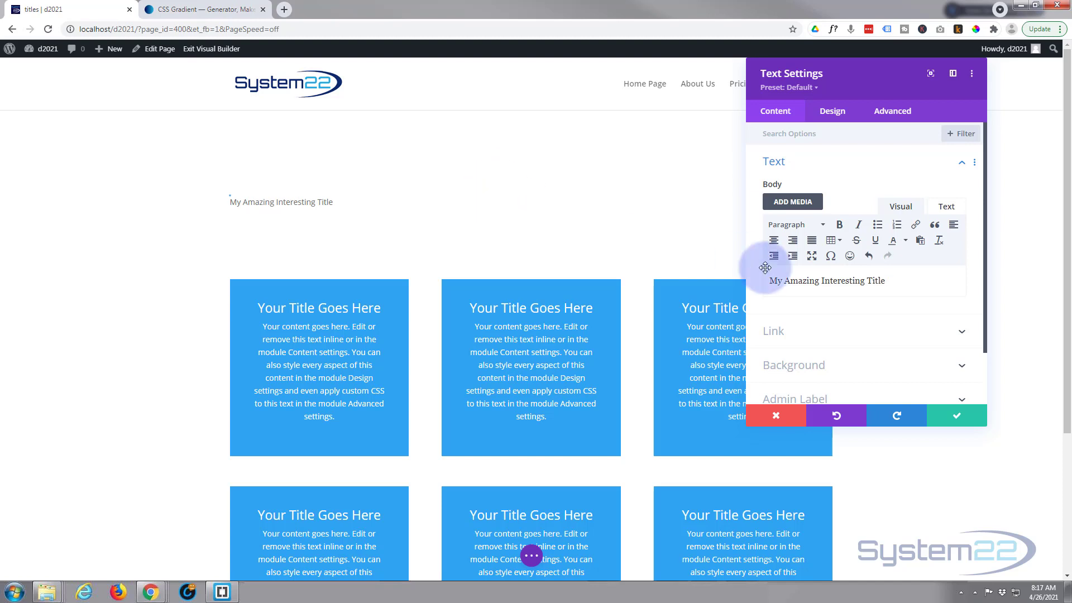
Step: Format the title text as Heading 2
{"action": "left_click_drag", "start_coordinate": [893, 281], "coordinate": [769, 280]}
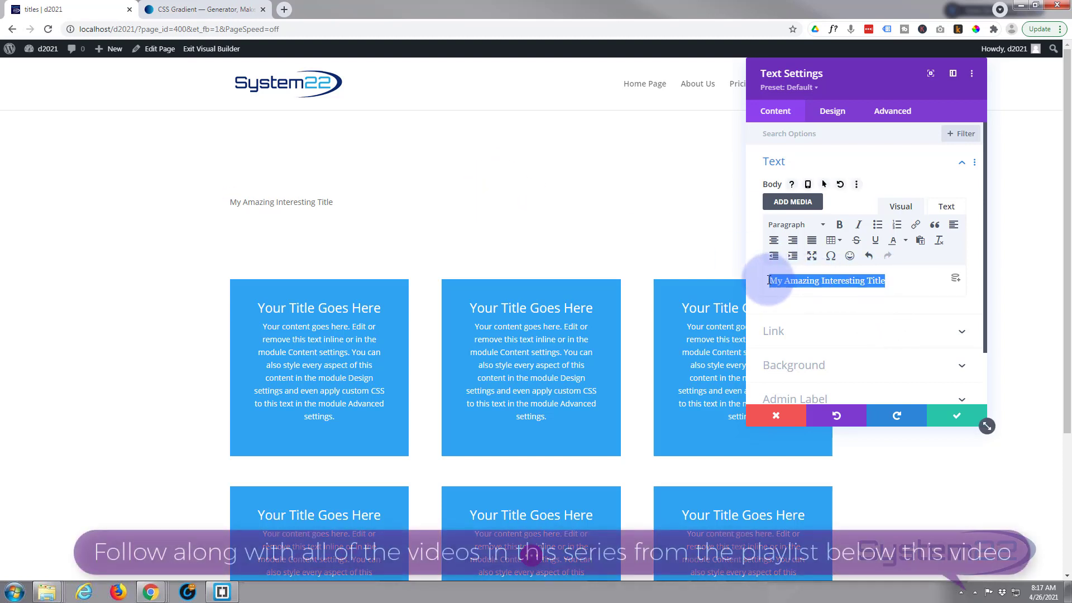
{"action": "left_click", "coordinate": [802, 226]}
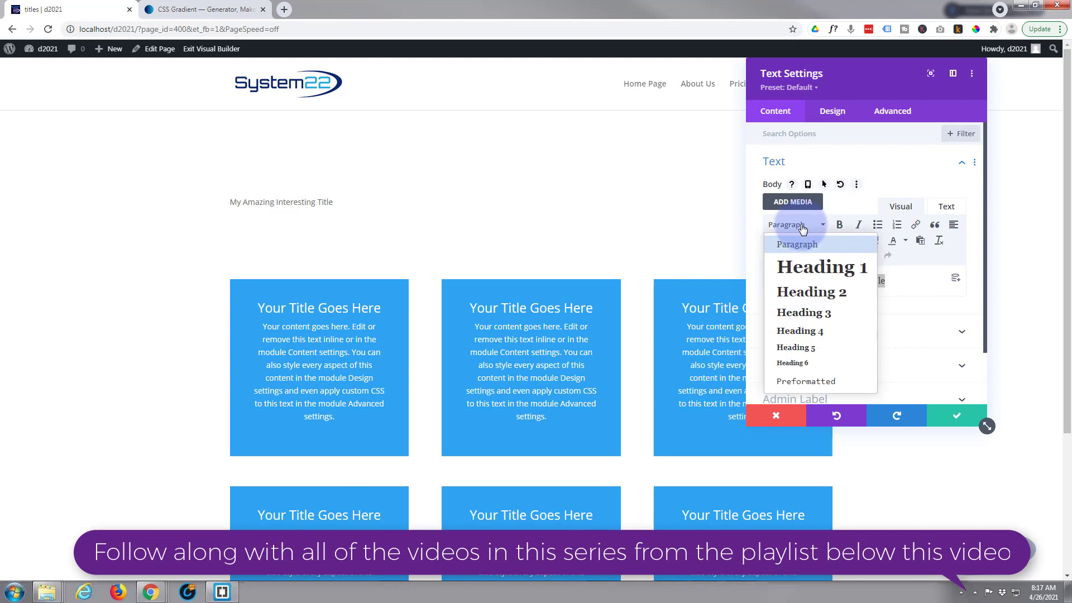
{"action": "left_click", "coordinate": [806, 291]}
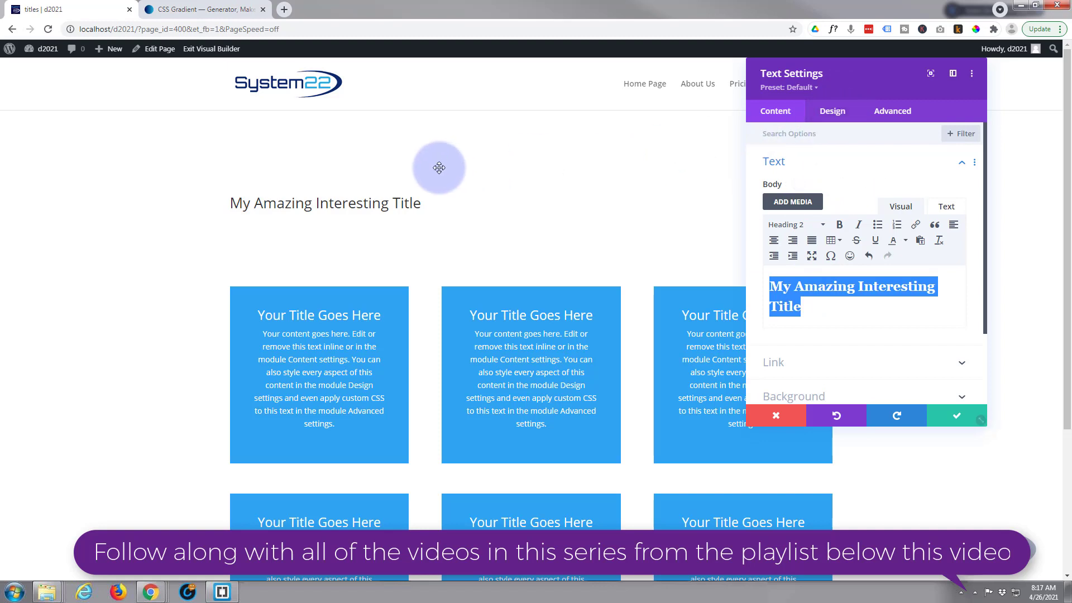
Step: In the Heading Text settings, set the Heading 2 font to Anton
{"action": "left_click", "coordinate": [230, 197]}
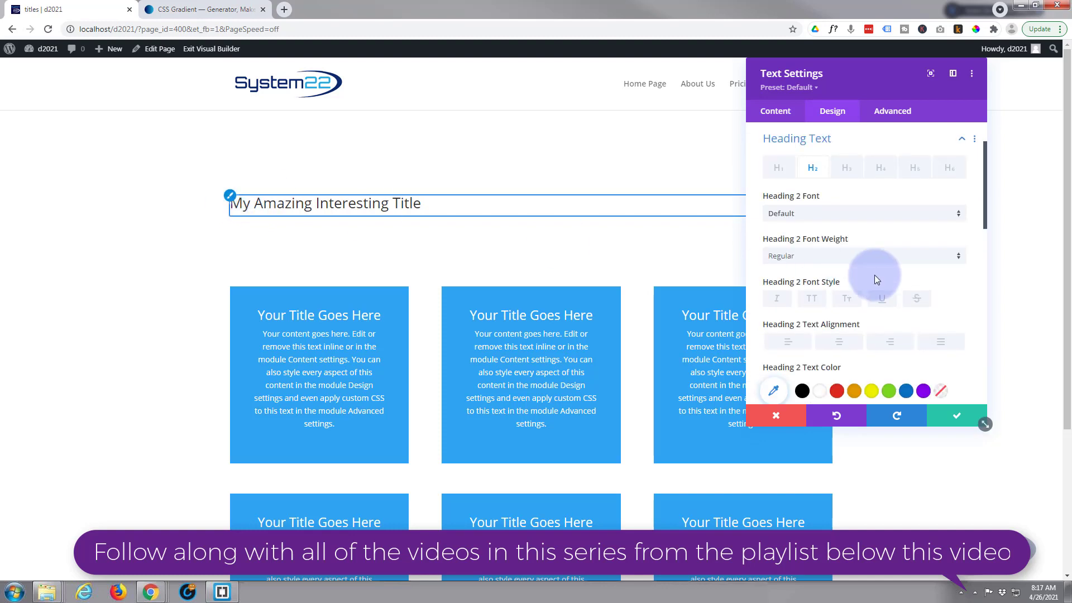
{"action": "left_click", "coordinate": [837, 215]}
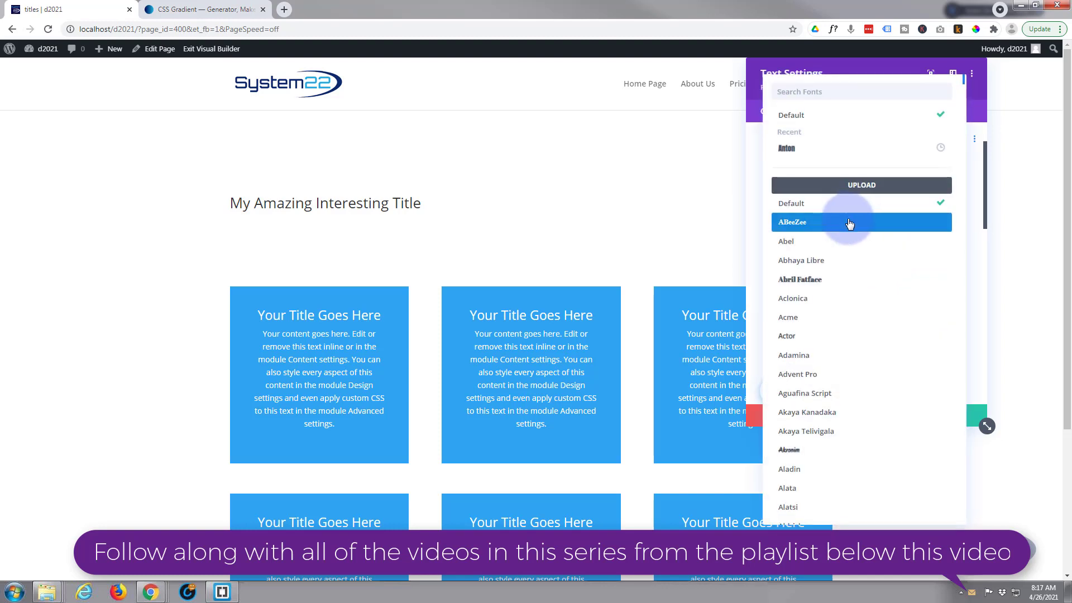
{"action": "scroll", "coordinate": [863, 355], "scroll_direction": "down", "scroll_amount": 5}
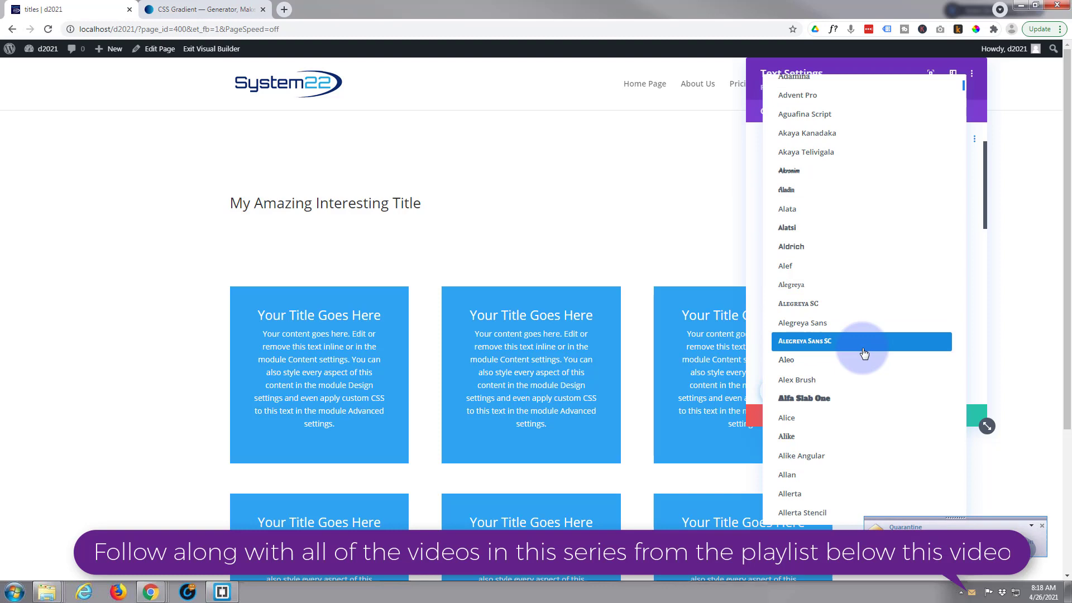
{"action": "scroll", "coordinate": [835, 374], "scroll_direction": "down", "scroll_amount": 5}
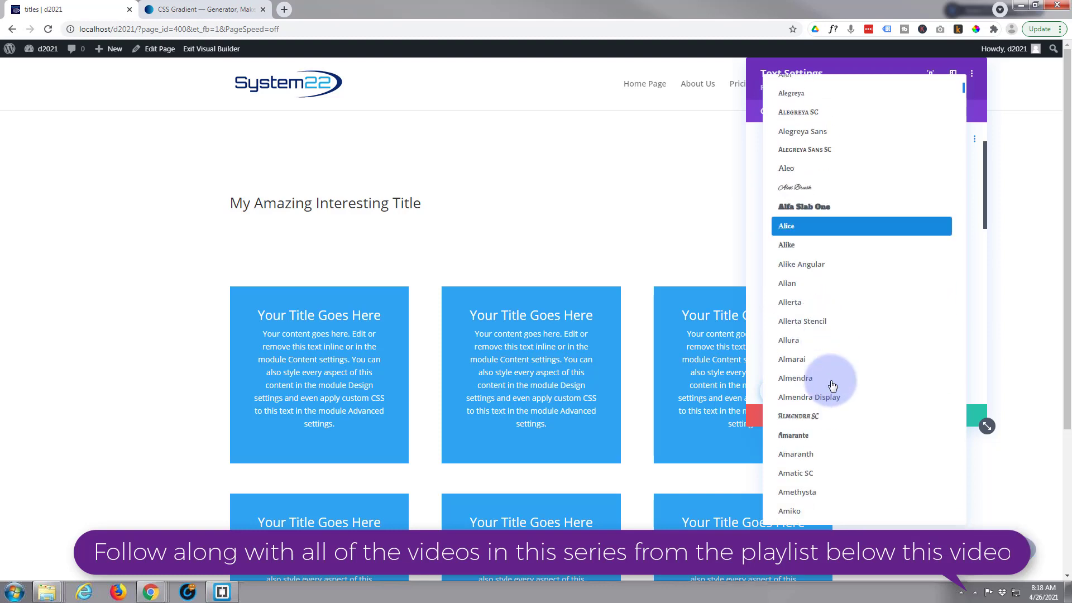
{"action": "scroll", "coordinate": [832, 385], "scroll_direction": "down", "scroll_amount": 3}
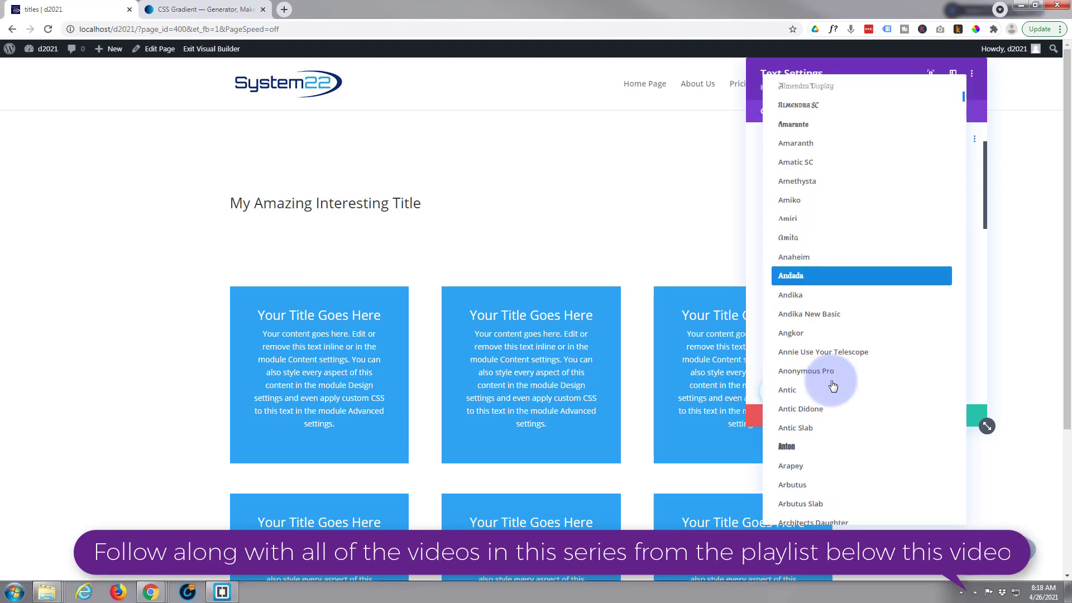
{"action": "left_click", "coordinate": [787, 449]}
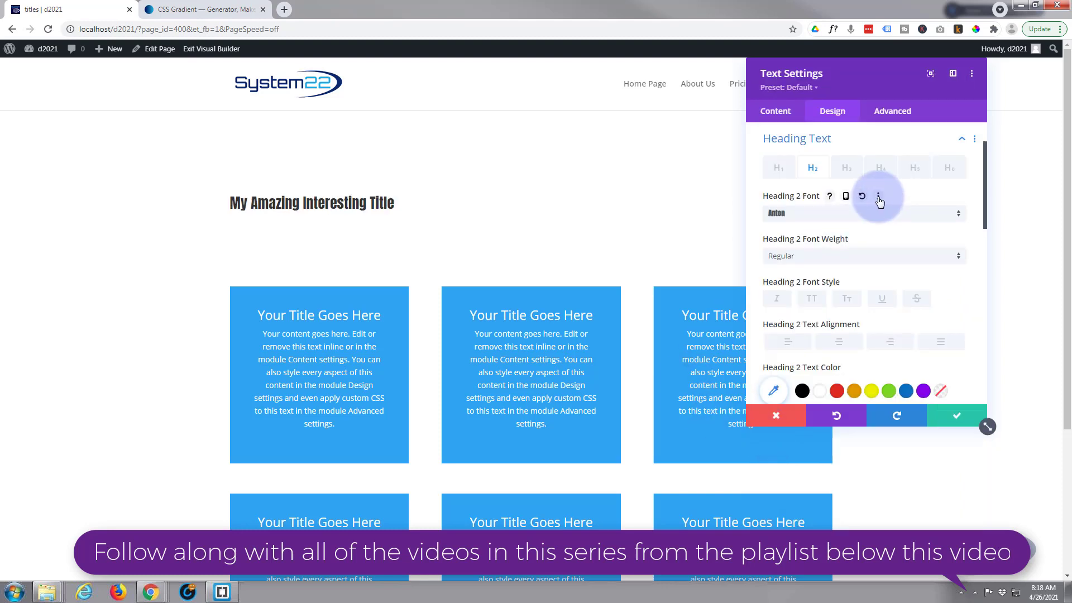
Step: Make the title uppercase, Bold weight, and centre-aligned
{"action": "left_click", "coordinate": [812, 300]}
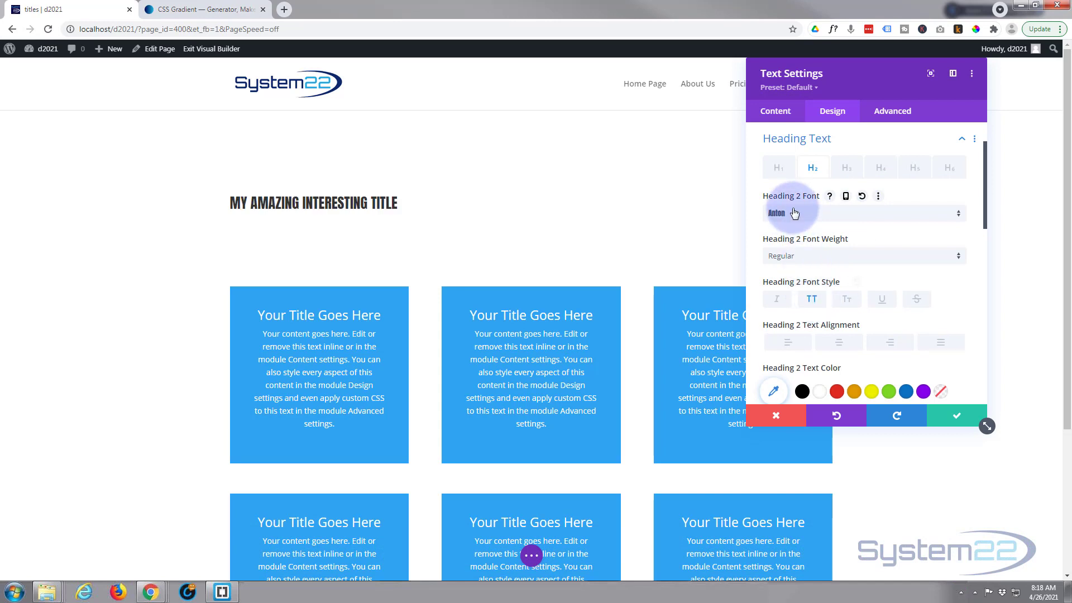
{"action": "left_click", "coordinate": [810, 256]}
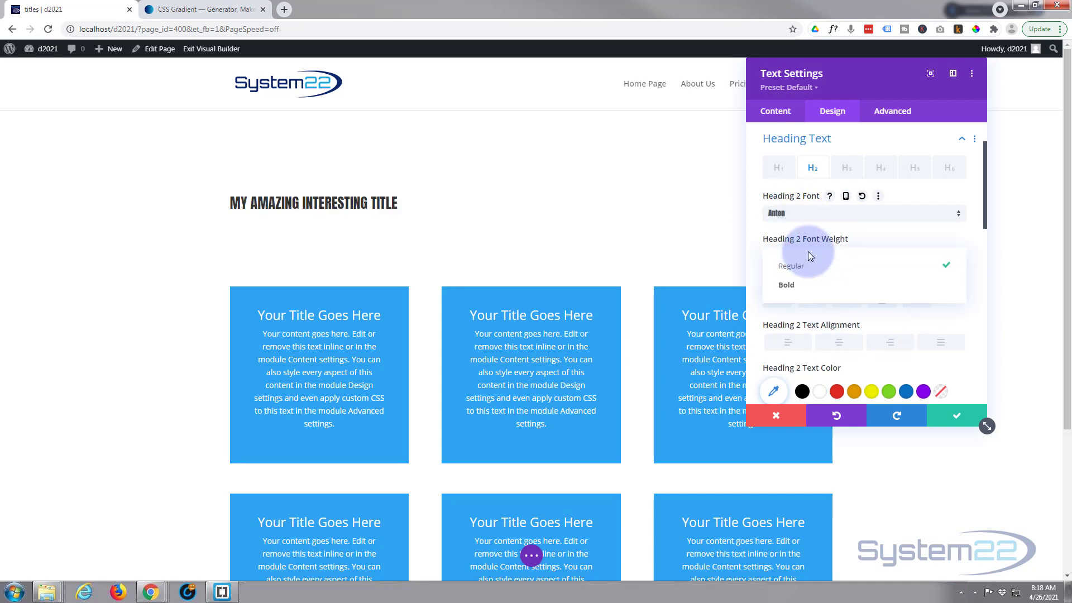
{"action": "left_click", "coordinate": [795, 287]}
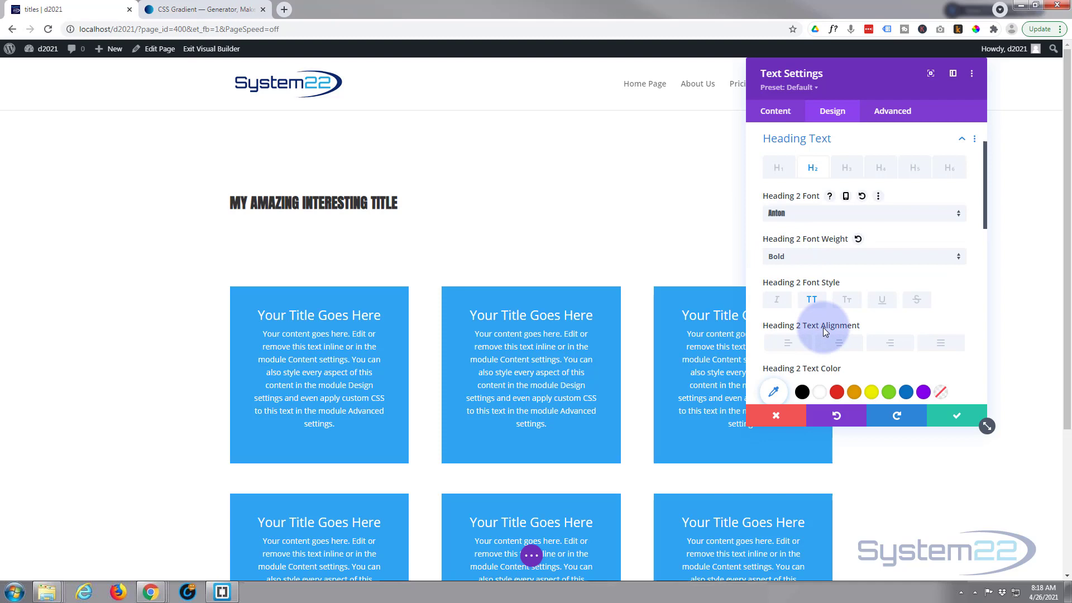
{"action": "left_click", "coordinate": [839, 342]}
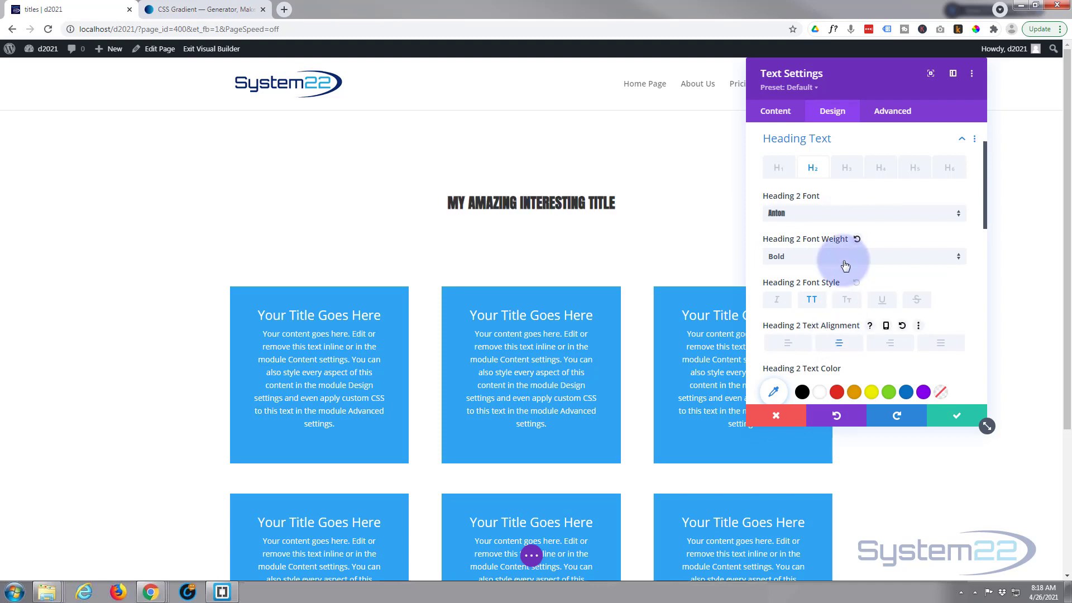
Step: Enlarge the Heading 2 text size to 85px and move the settings panel aside
{"action": "scroll", "coordinate": [845, 265], "scroll_direction": "down", "scroll_amount": 3}
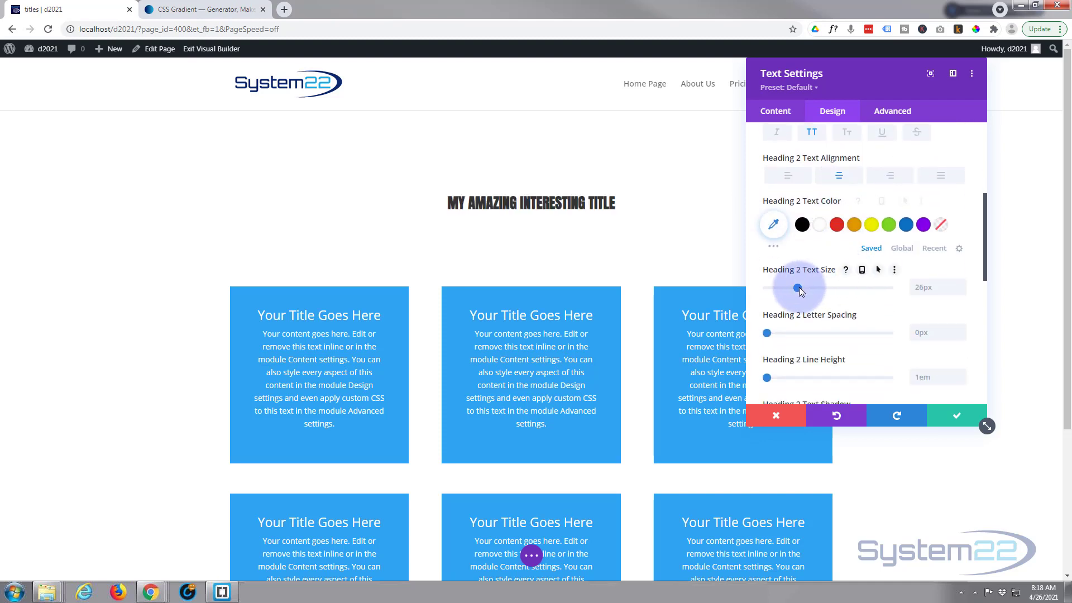
{"action": "left_click_drag", "start_coordinate": [799, 290], "coordinate": [872, 288]}
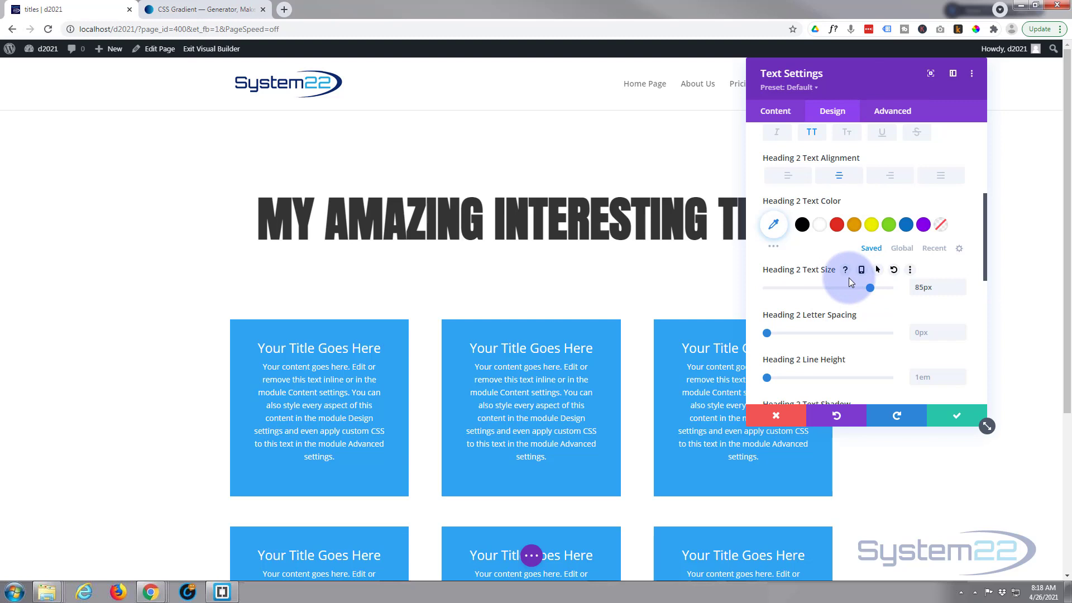
{"action": "left_click", "coordinate": [862, 271]}
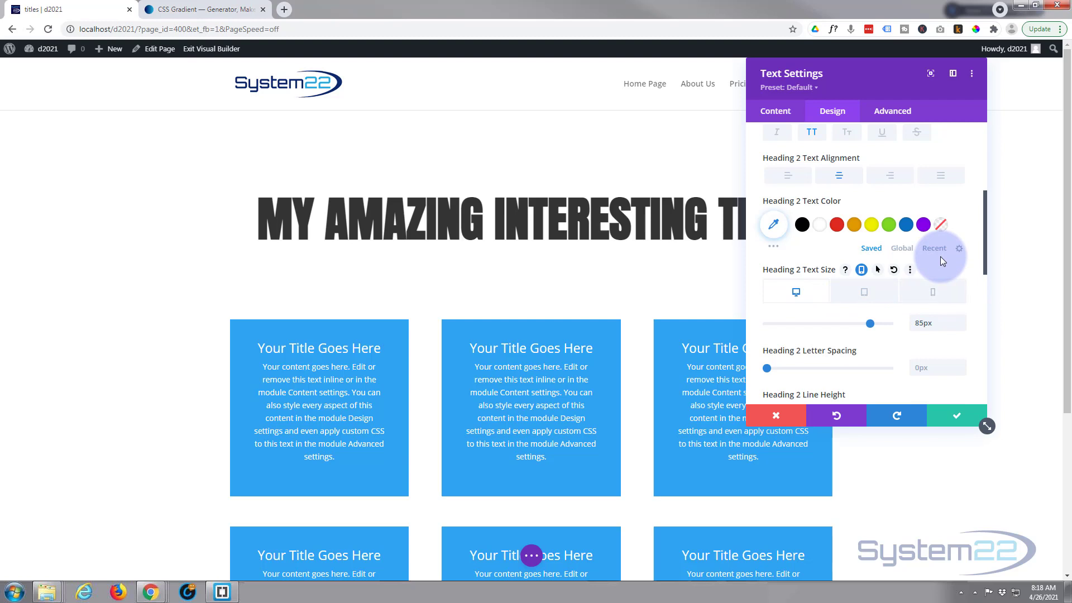
{"action": "left_click_drag", "start_coordinate": [884, 109], "coordinate": [956, 135]}
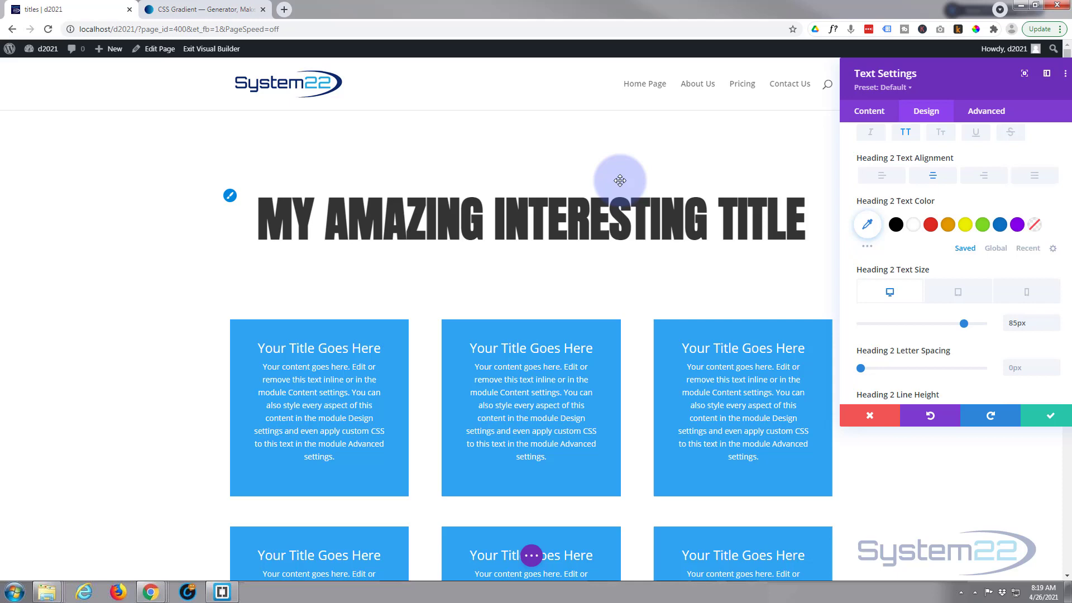
{"action": "left_click", "coordinate": [206, 9]}
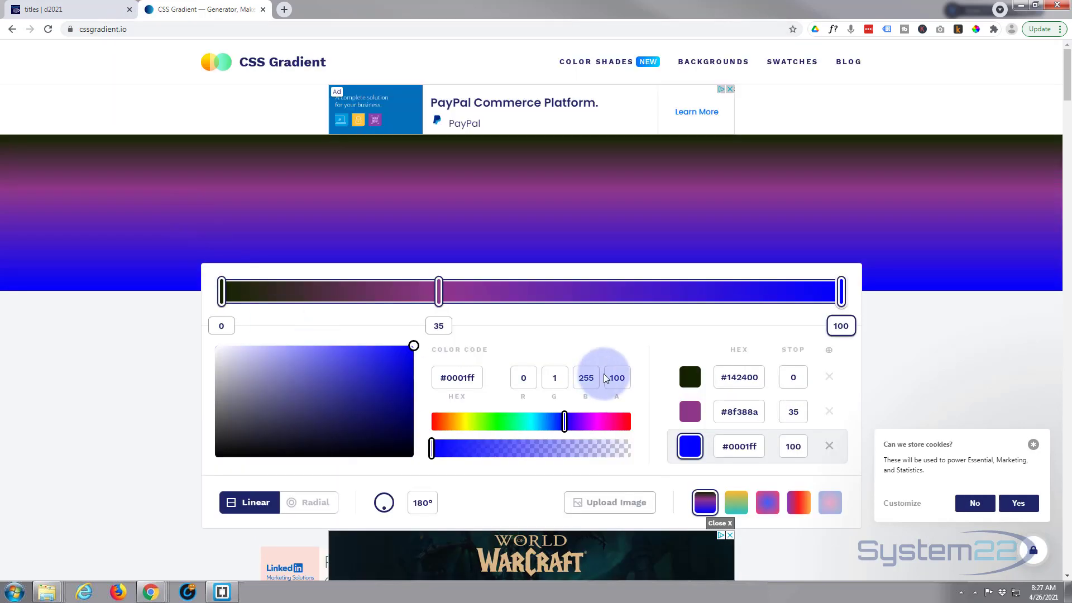
Step: Set the gradient's first stop to deep purple #050024 and middle stop to red #d90a0a
{"action": "left_click", "coordinate": [691, 380]}
{"action": "left_click", "coordinate": [690, 377]}
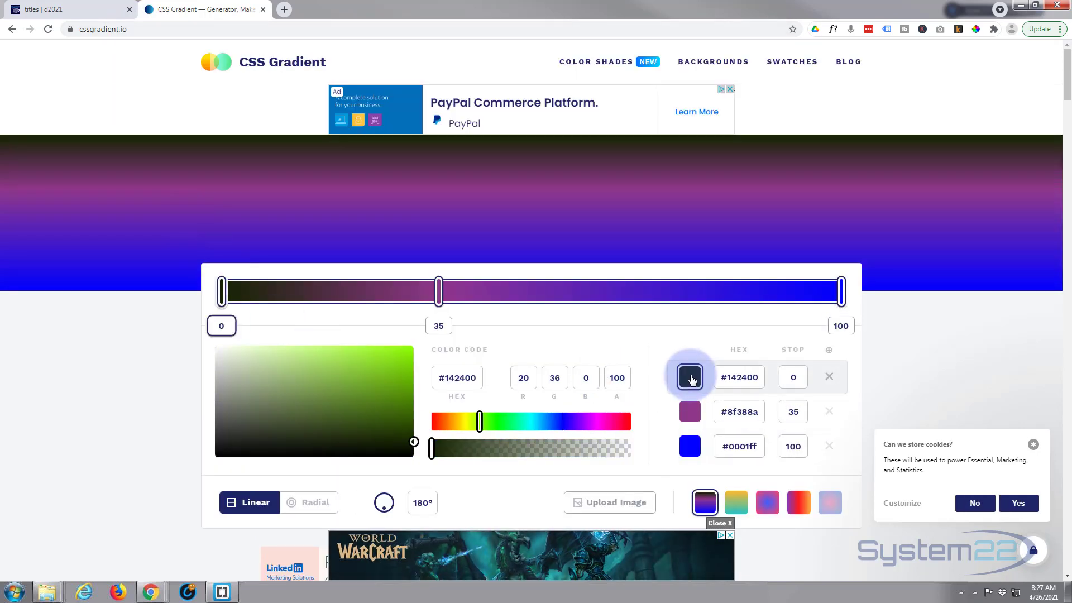
{"action": "left_click", "coordinate": [571, 424]}
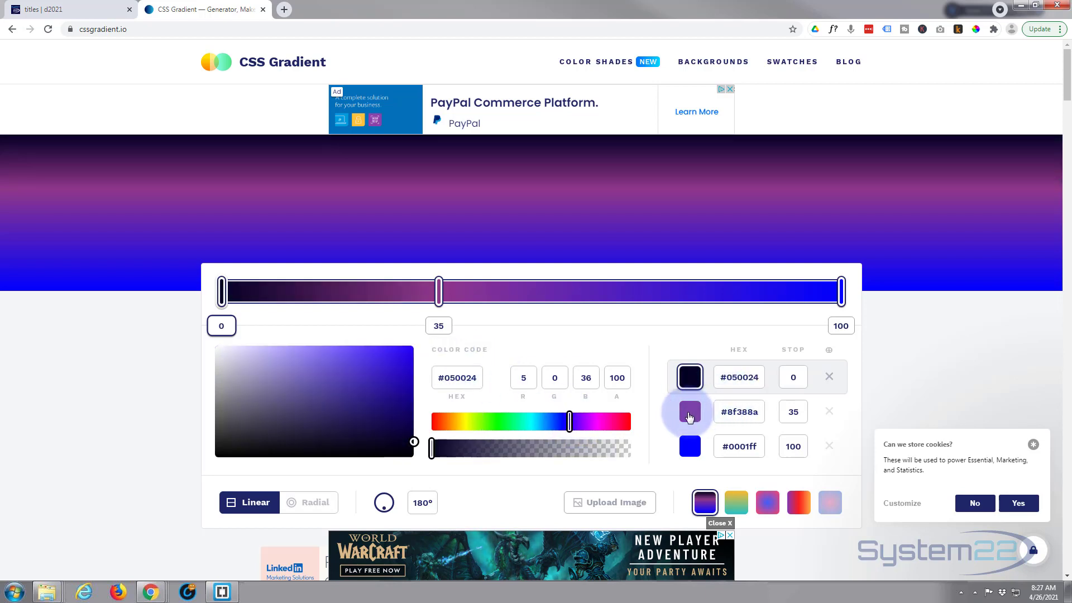
{"action": "left_click", "coordinate": [688, 411]}
{"action": "left_click", "coordinate": [629, 424]}
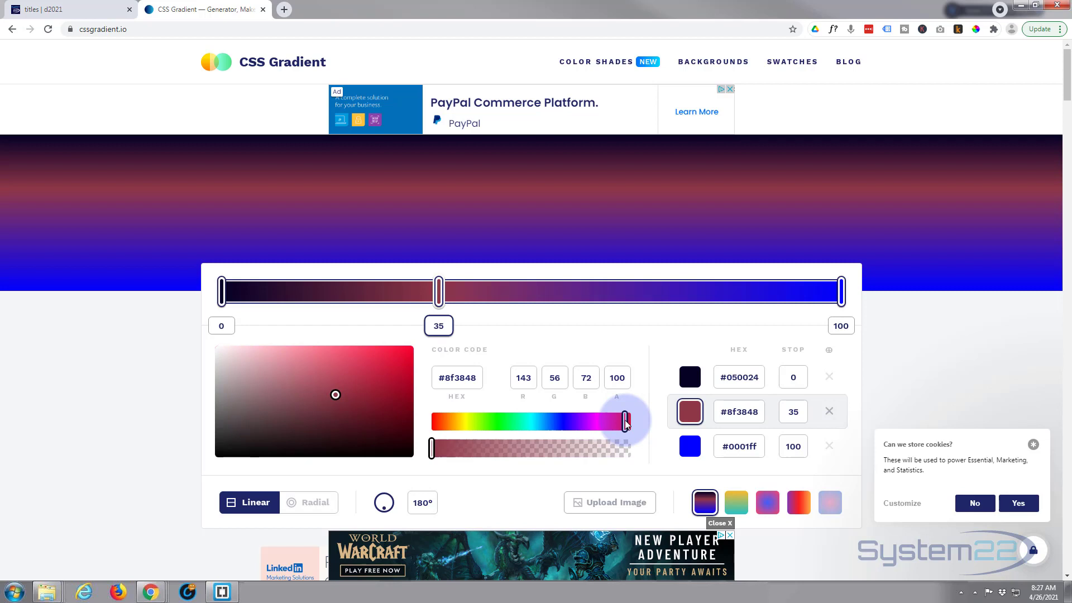
{"action": "left_click", "coordinate": [635, 425]}
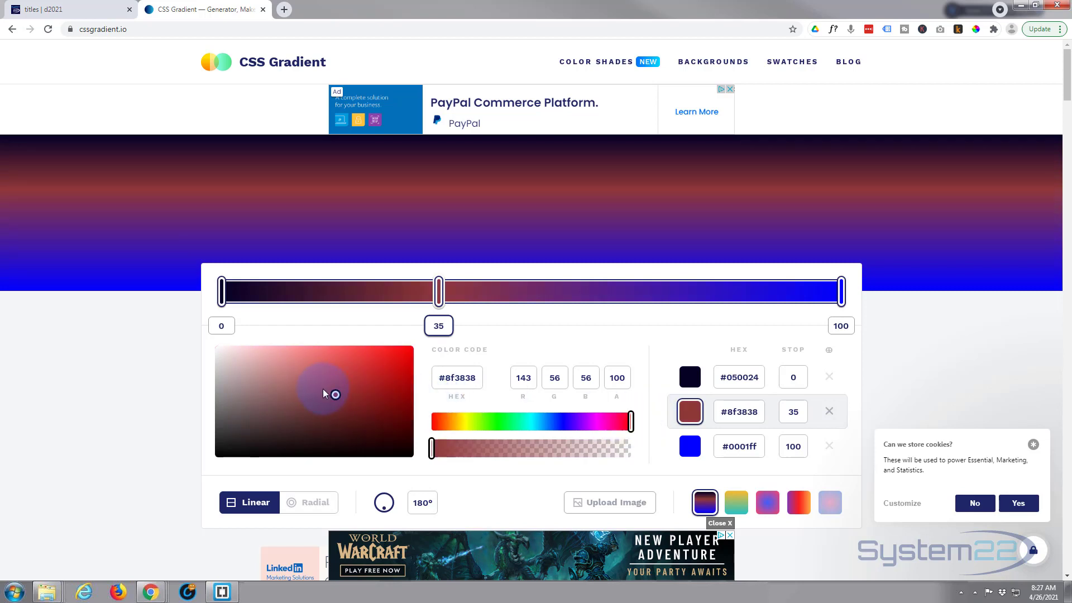
{"action": "left_click", "coordinate": [341, 391]}
{"action": "left_click", "coordinate": [404, 363]}
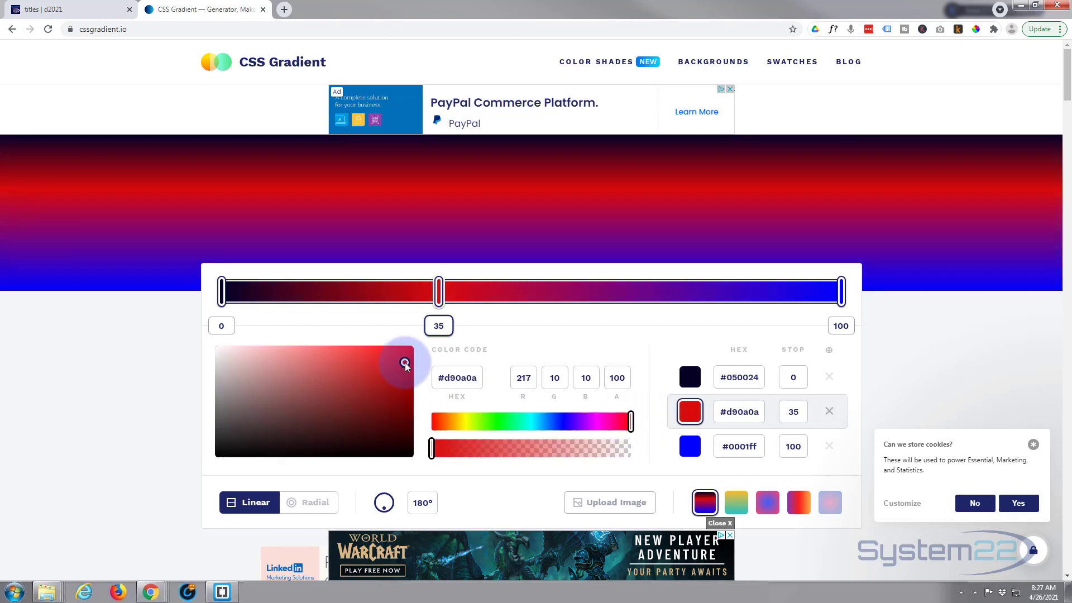
Step: Keep the gradient linear at 180° and select its parameters in the CSS code
{"action": "scroll", "coordinate": [611, 336], "scroll_direction": "down", "scroll_amount": 2}
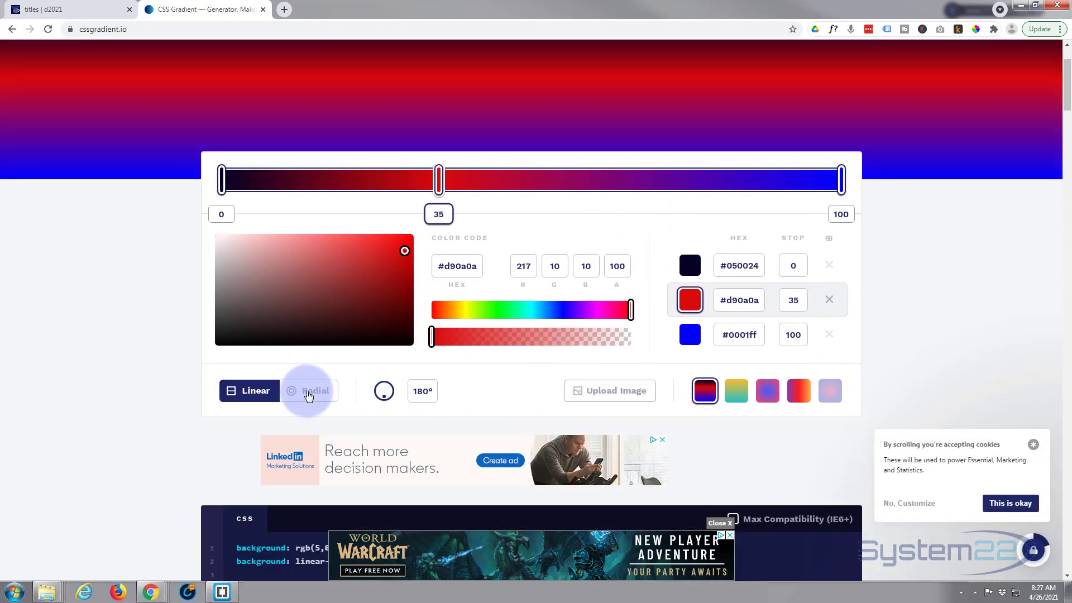
{"action": "left_click", "coordinate": [308, 393]}
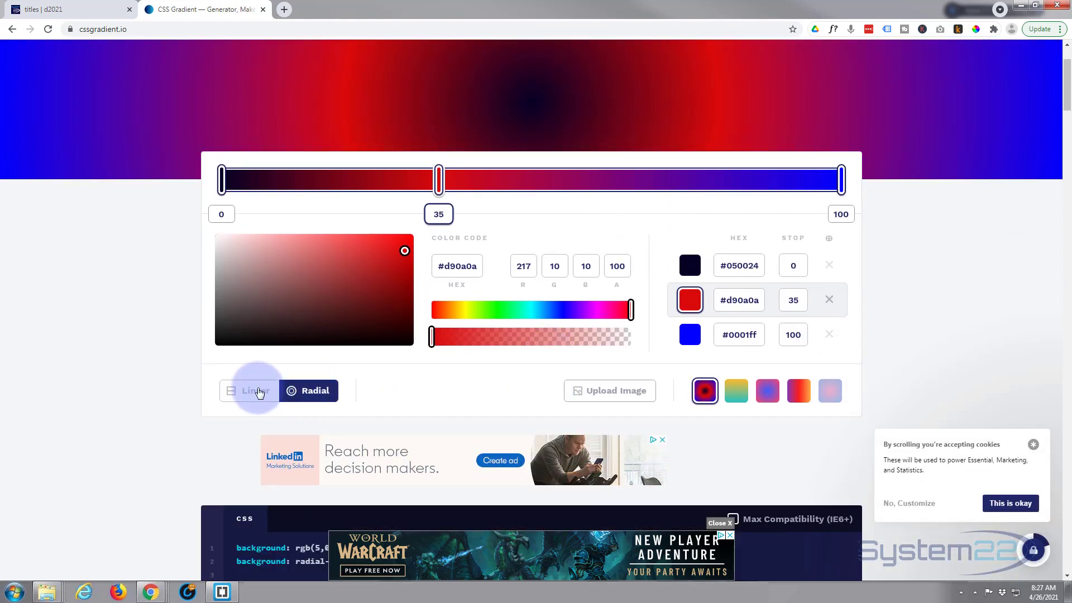
{"action": "left_click", "coordinate": [250, 391]}
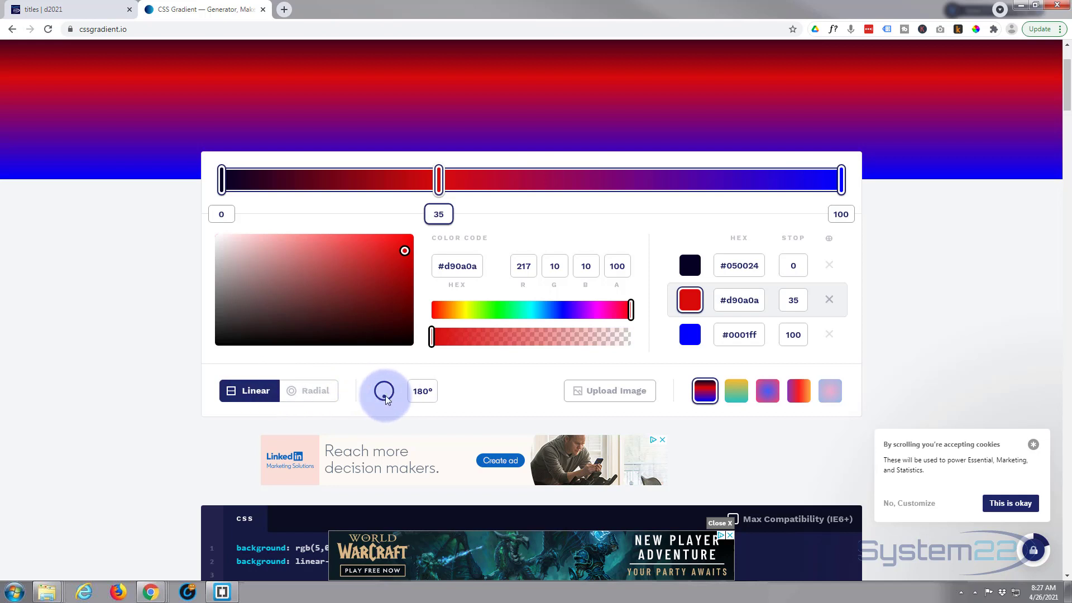
{"action": "mouse_move", "coordinate": [382, 391]}
{"action": "left_mouse_down"}
{"action": "mouse_move", "coordinate": [394, 392]}
{"action": "mouse_move", "coordinate": [386, 404]}
{"action": "left_mouse_up"}
{"action": "scroll", "coordinate": [240, 360], "scroll_direction": "down", "scroll_amount": 4}
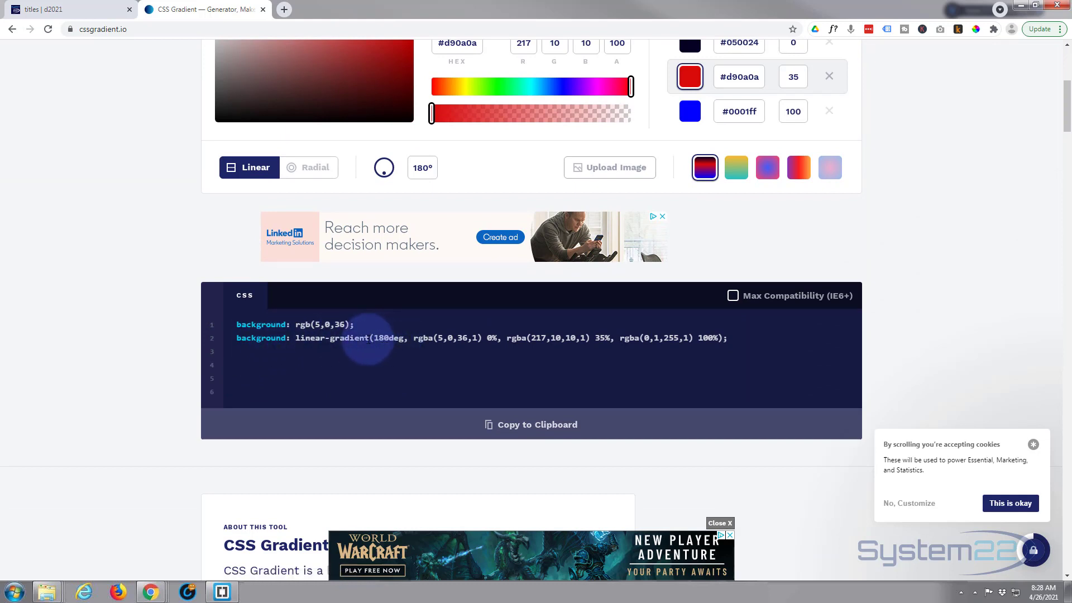
{"action": "left_click_drag", "start_coordinate": [372, 338], "coordinate": [724, 354]}
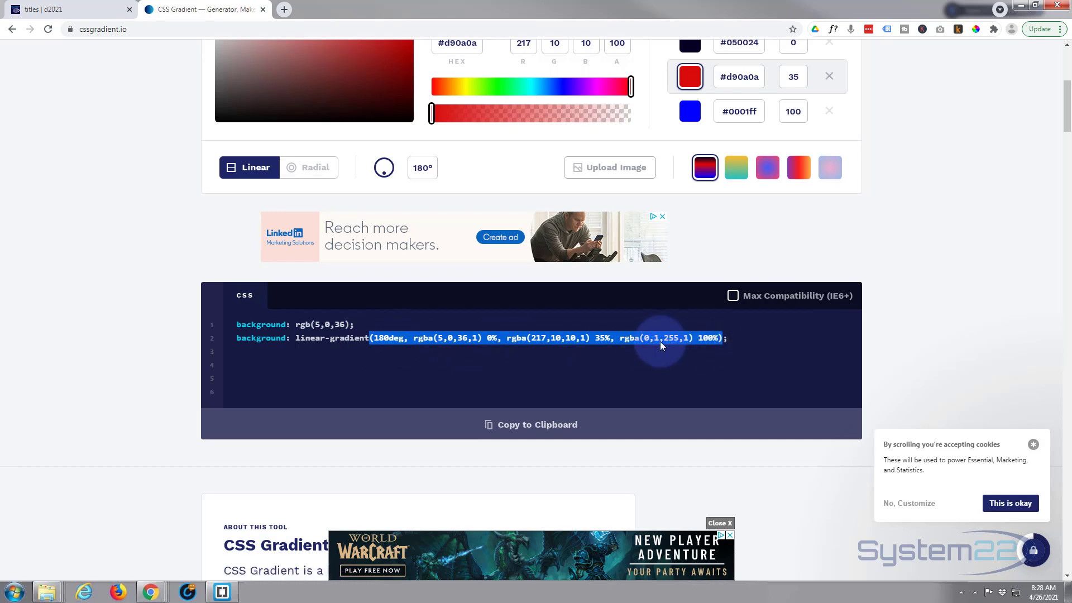
{"action": "left_click", "coordinate": [62, 23]}
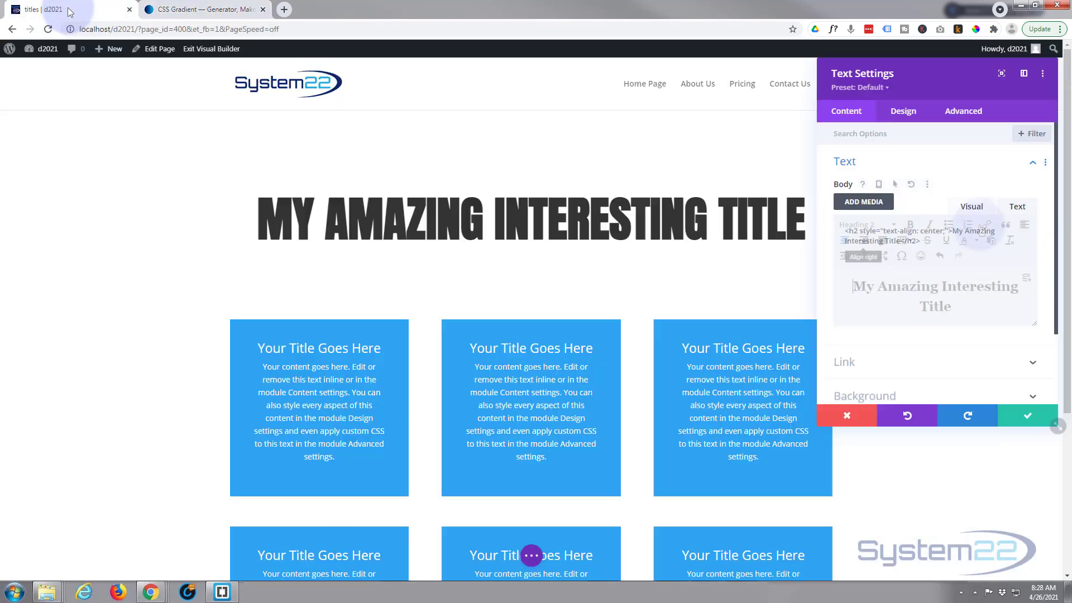
Step: In the module's Text HTML, add 'background:-webkit-linear-gradient' after the 'center;' rule
{"action": "left_click", "coordinate": [1014, 209]}
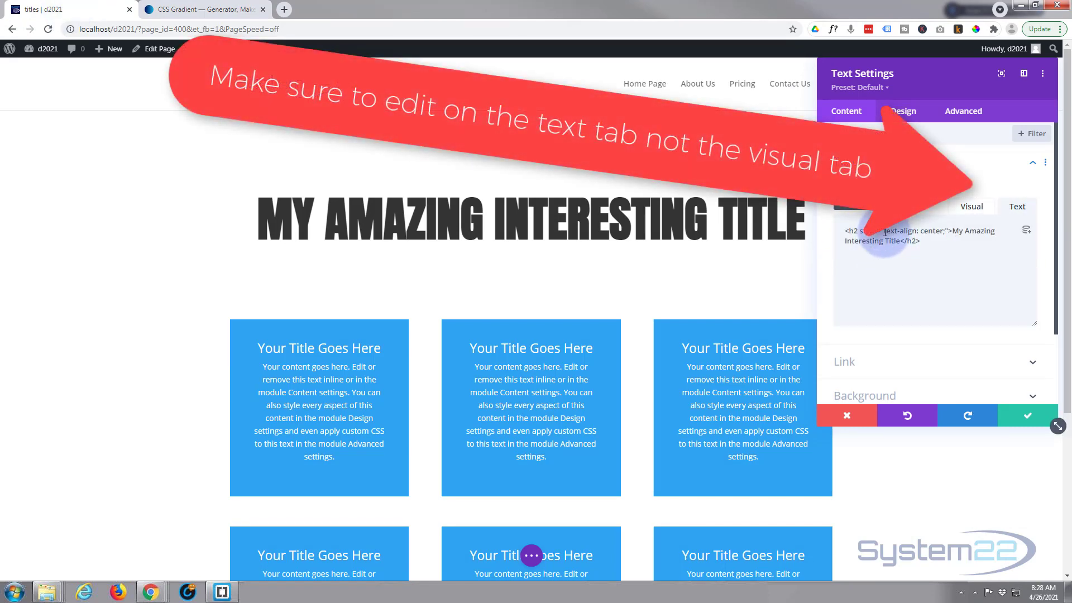
{"action": "left_click", "coordinate": [944, 231]}
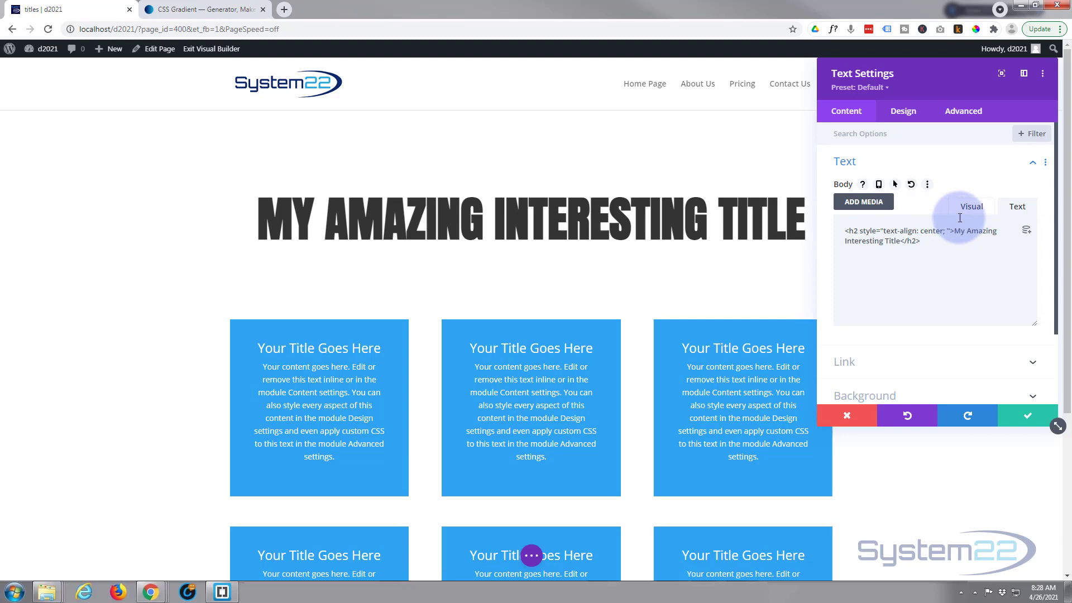
{"action": "type", "text": "background"}
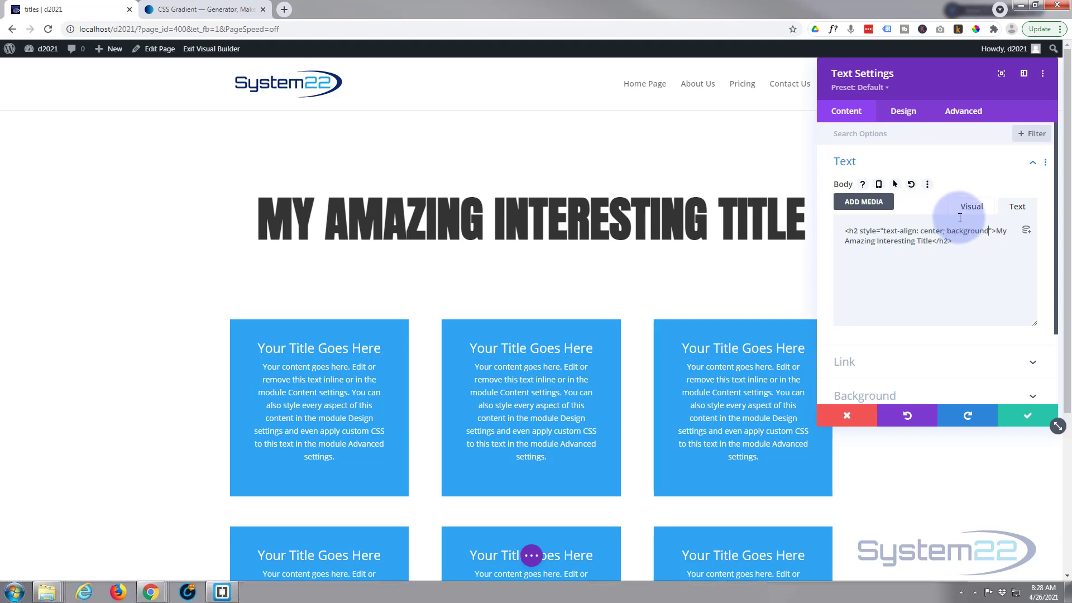
{"action": "type", "text": ":"}
{"action": "type", "text": "-web"}
{"action": "type", "text": "kit-linear"}
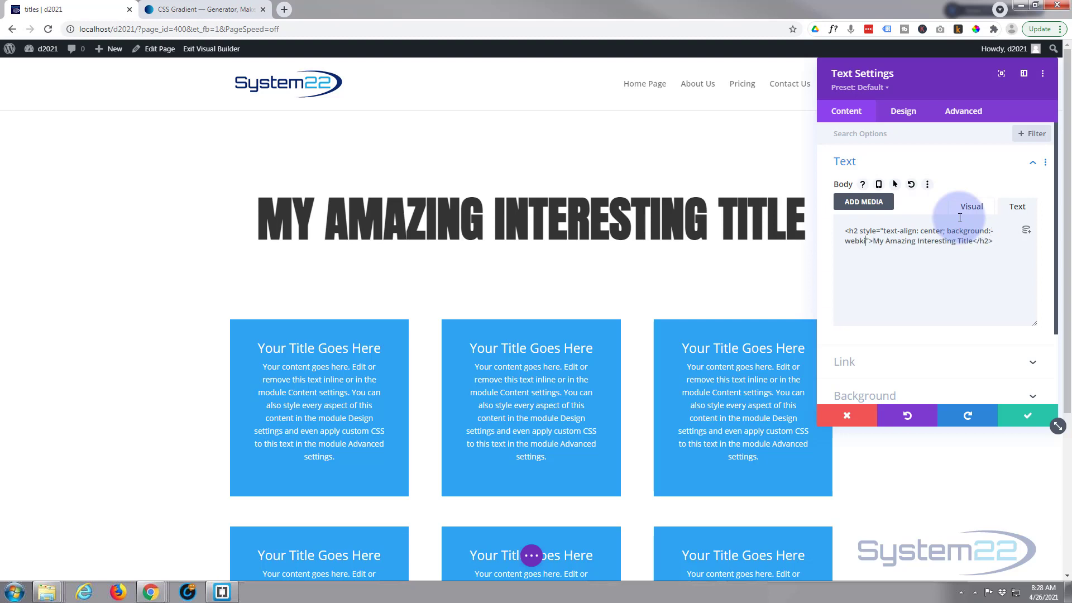
{"action": "type", "text": "-gradie"}
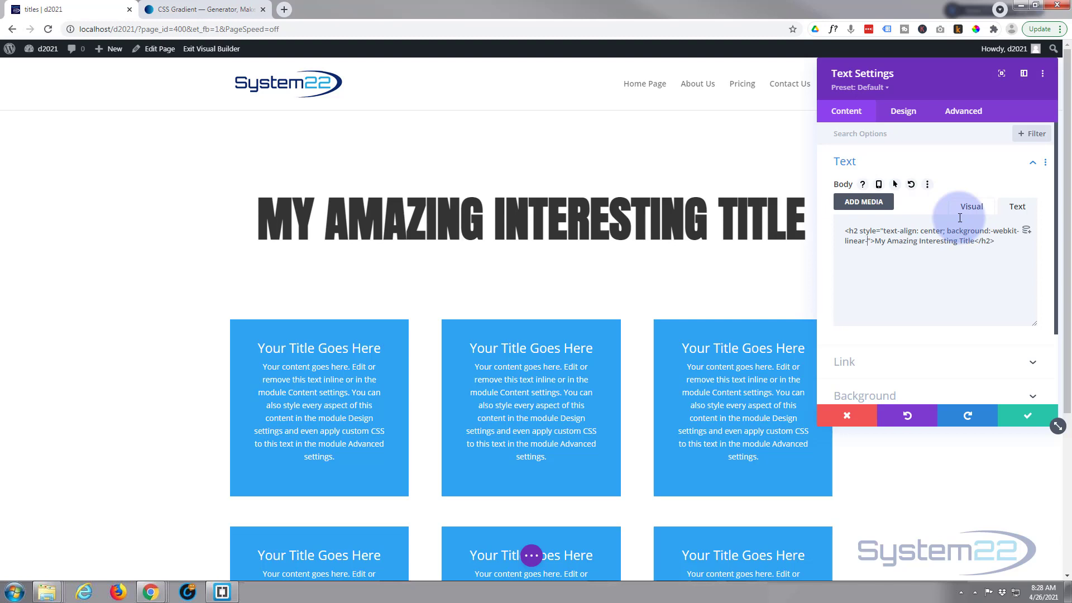
{"action": "type", "text": "nt"}
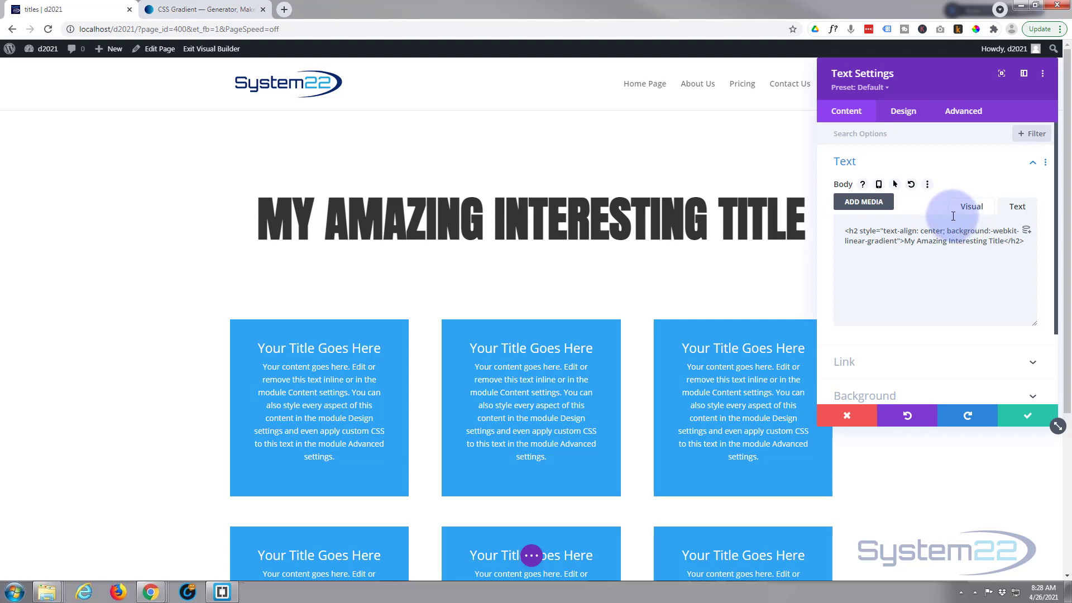
Step: Copy the gradient parameters from CSS Gradient and paste them after 'linear-gradient' in the h2 style
{"action": "left_click", "coordinate": [214, 10]}
{"action": "right_click", "coordinate": [468, 340]}
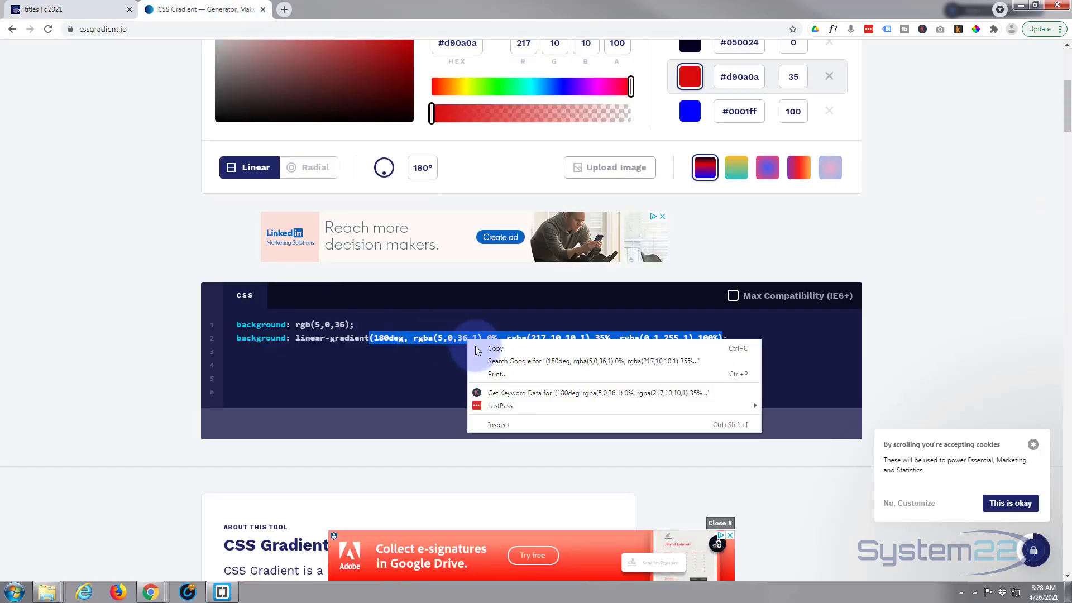
{"action": "left_click", "coordinate": [496, 348]}
{"action": "left_click", "coordinate": [53, 9]}
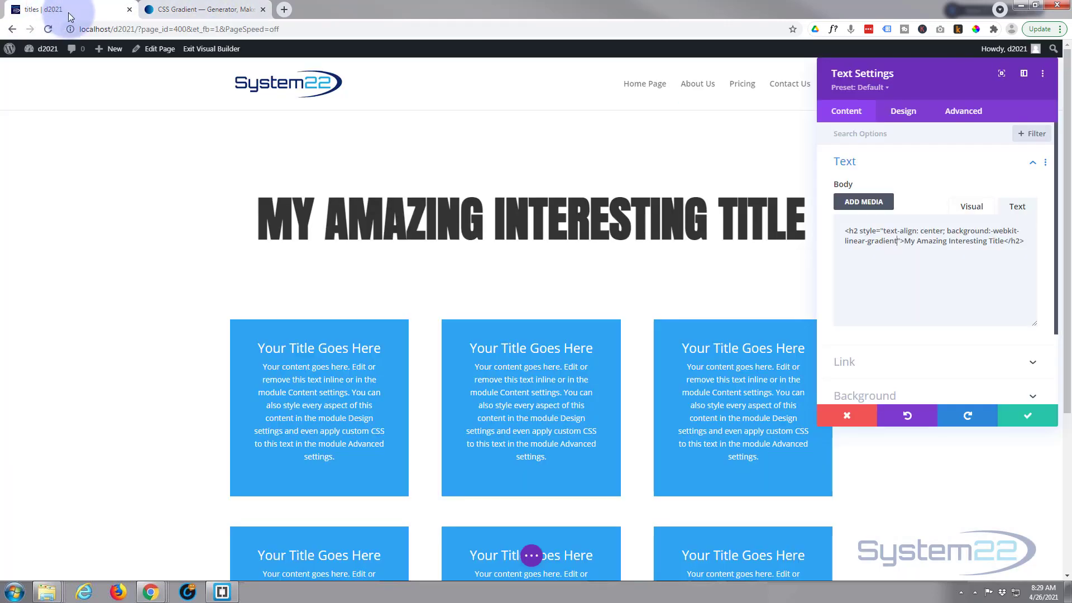
{"action": "left_click", "coordinate": [909, 275]}
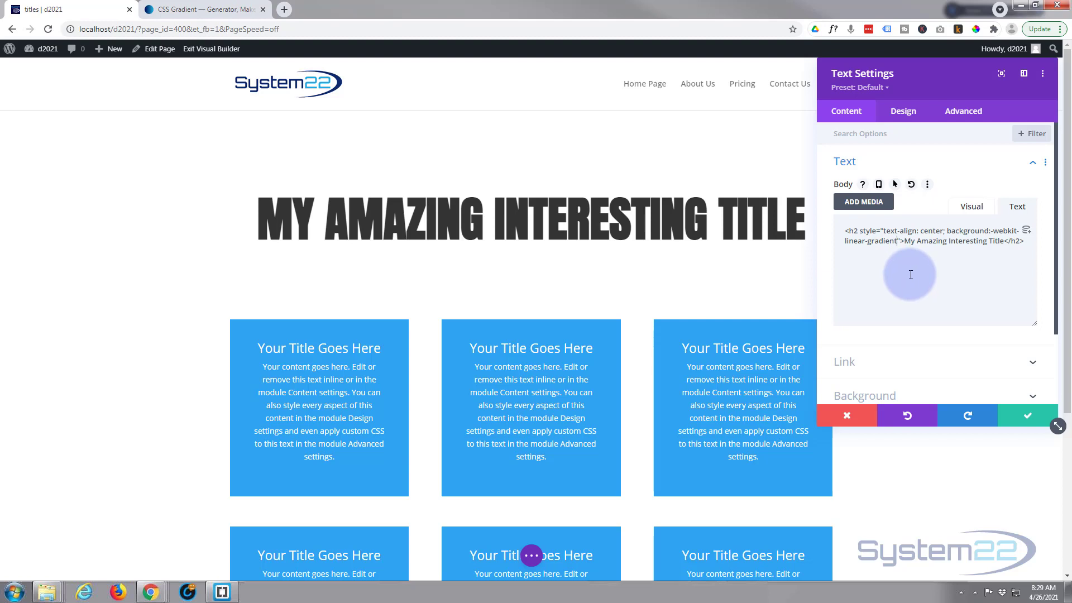
{"action": "key", "text": "ctrl+v"}
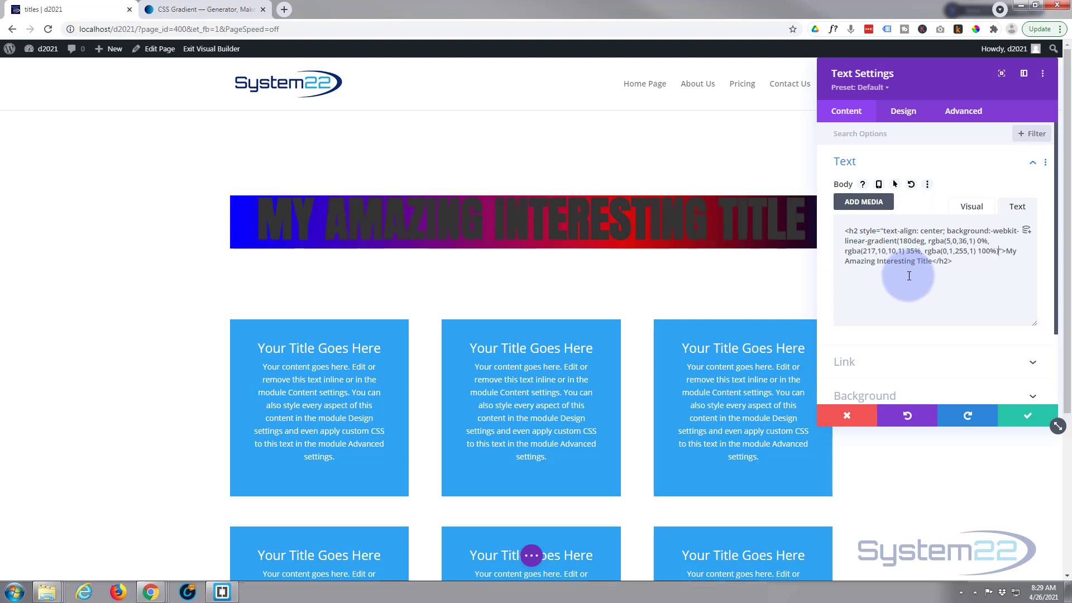
{"action": "left_click", "coordinate": [999, 251]}
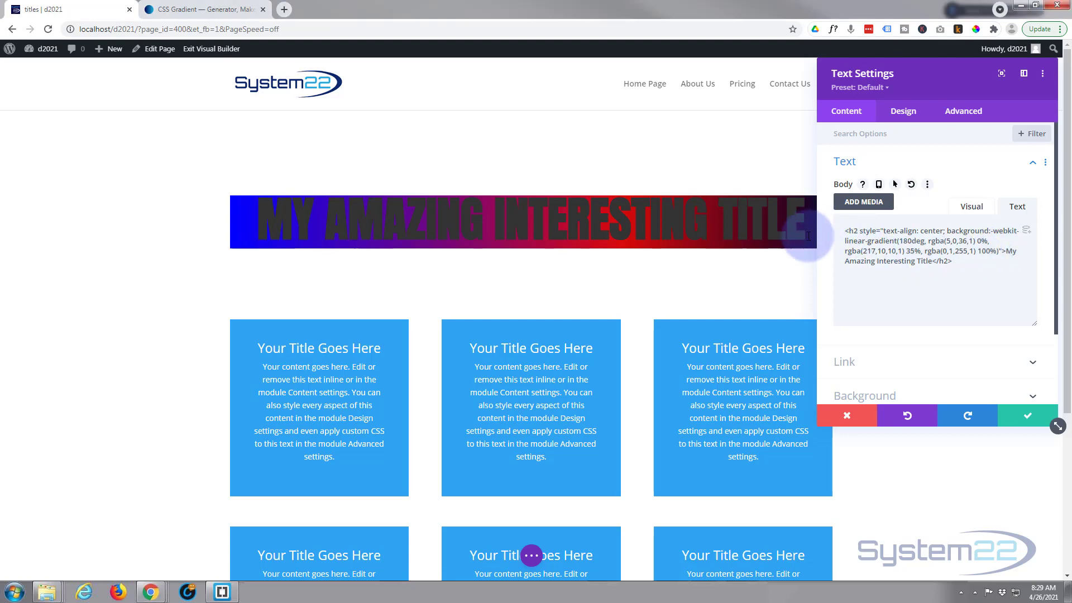
Step: Append '; -webkit-background-clip: text; webkit-text-fill-color' after the gradient in the h2 style
{"action": "type", "text": ";"}
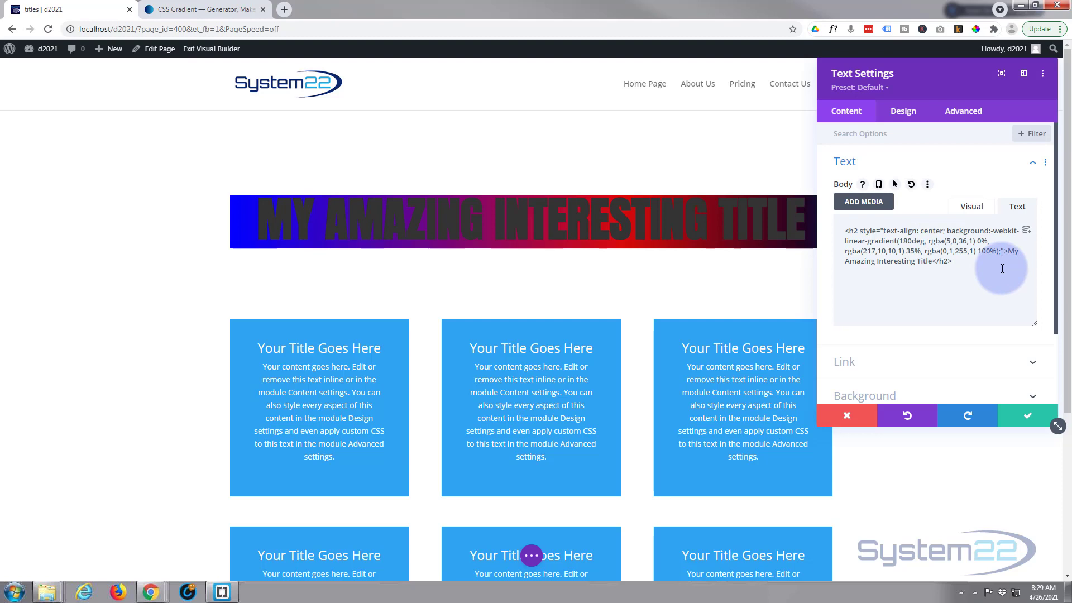
{"action": "type", "text": "-we"}
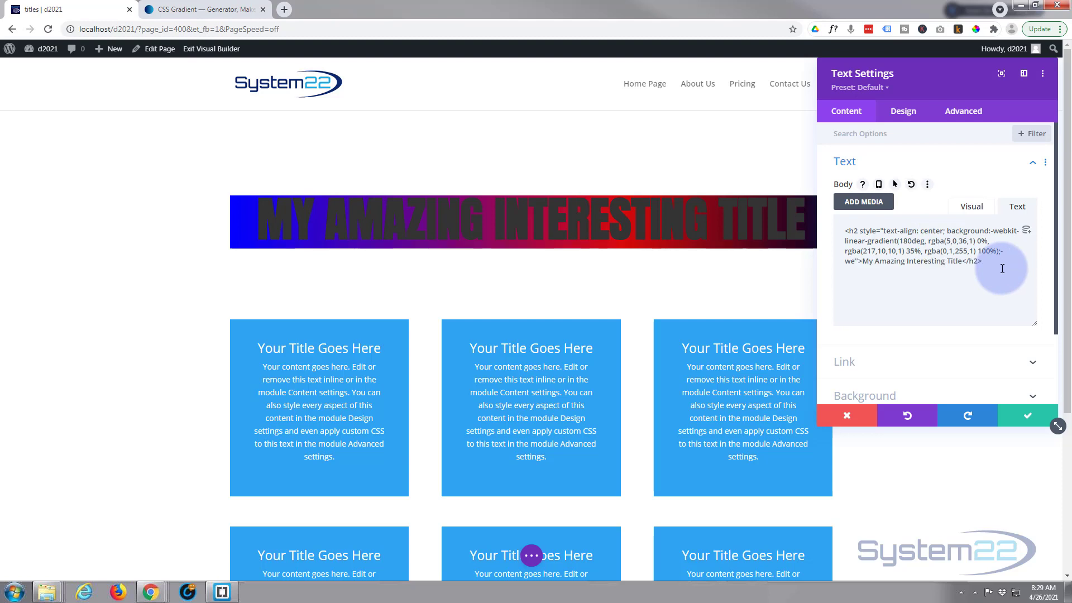
{"action": "type", "text": "bkit-background-"}
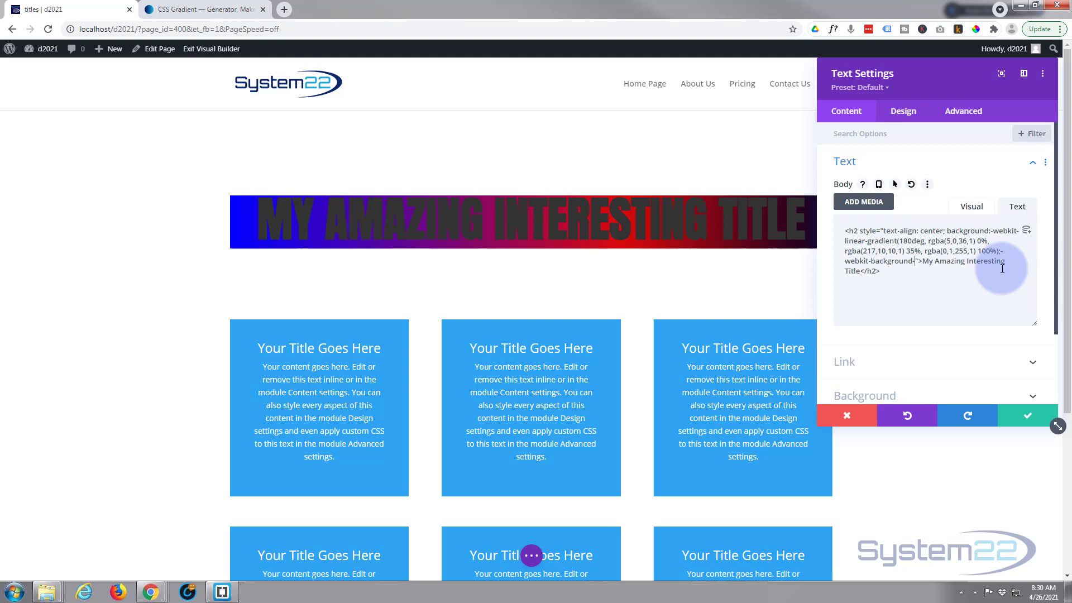
{"action": "type", "text": "clip"}
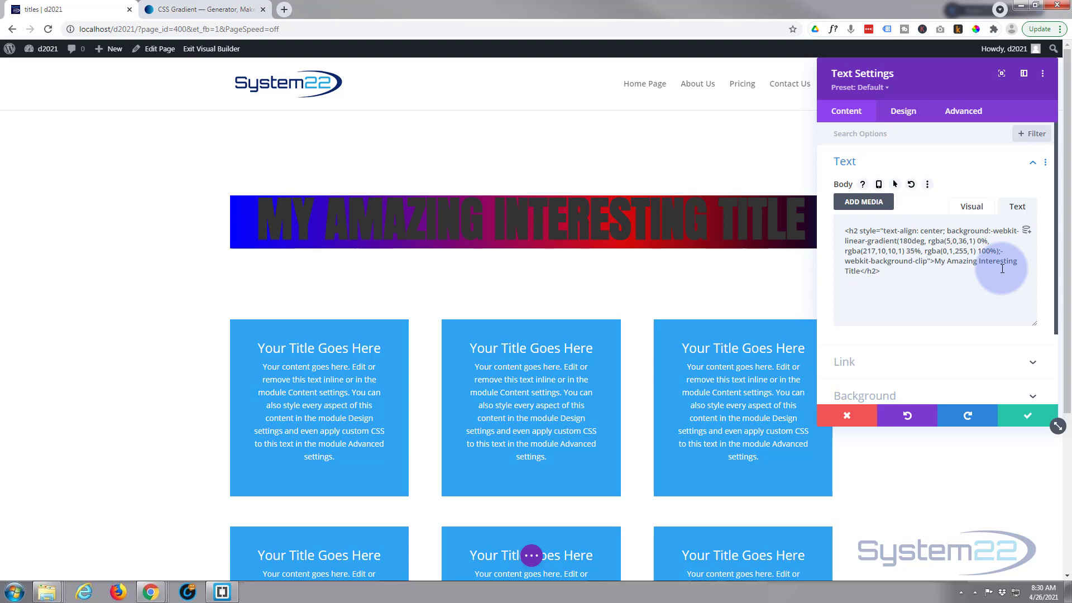
{"action": "type", "text": ": tex"}
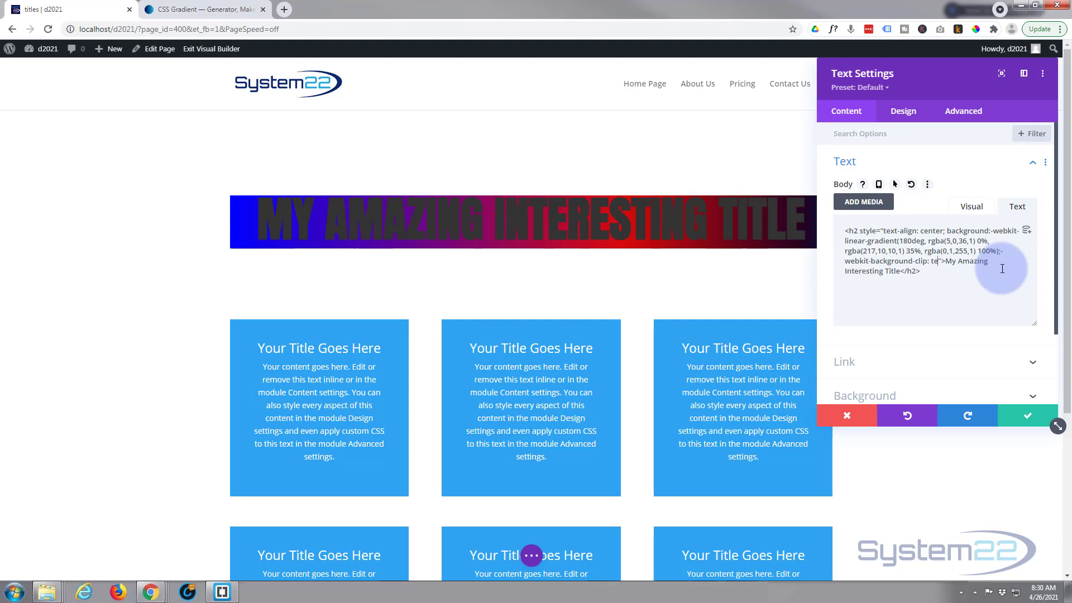
{"action": "type", "text": "t"}
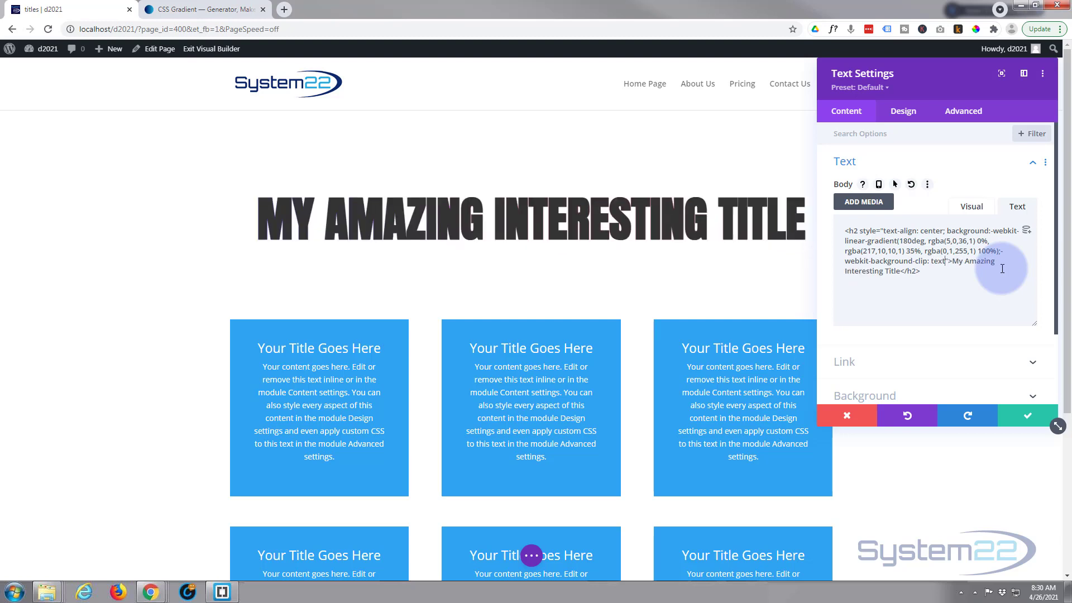
{"action": "type", "text": ";- webkit-tex"}
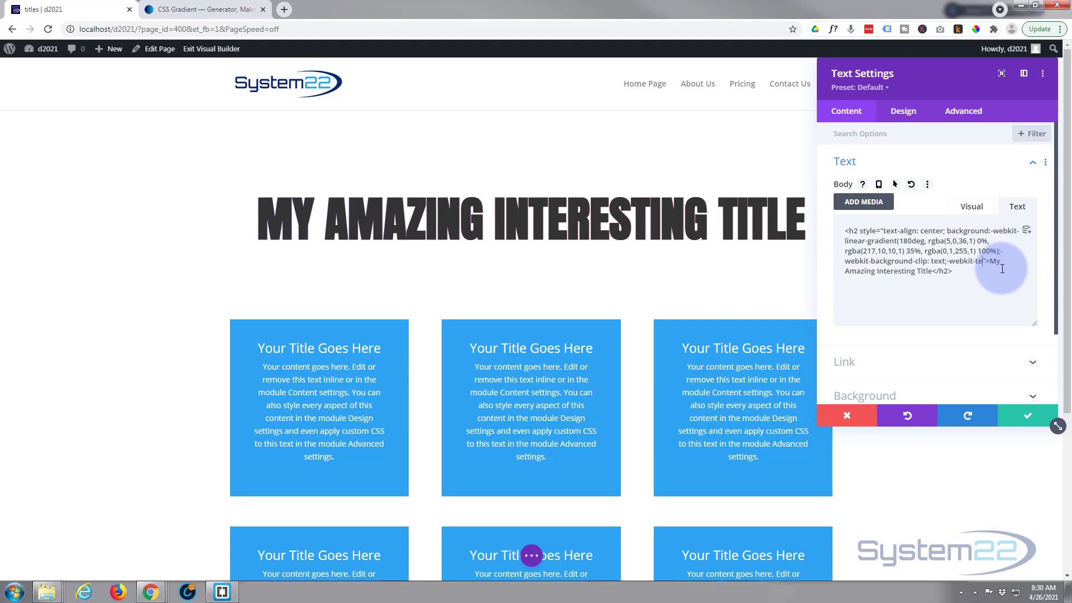
{"action": "type", "text": "t-fill-color"}
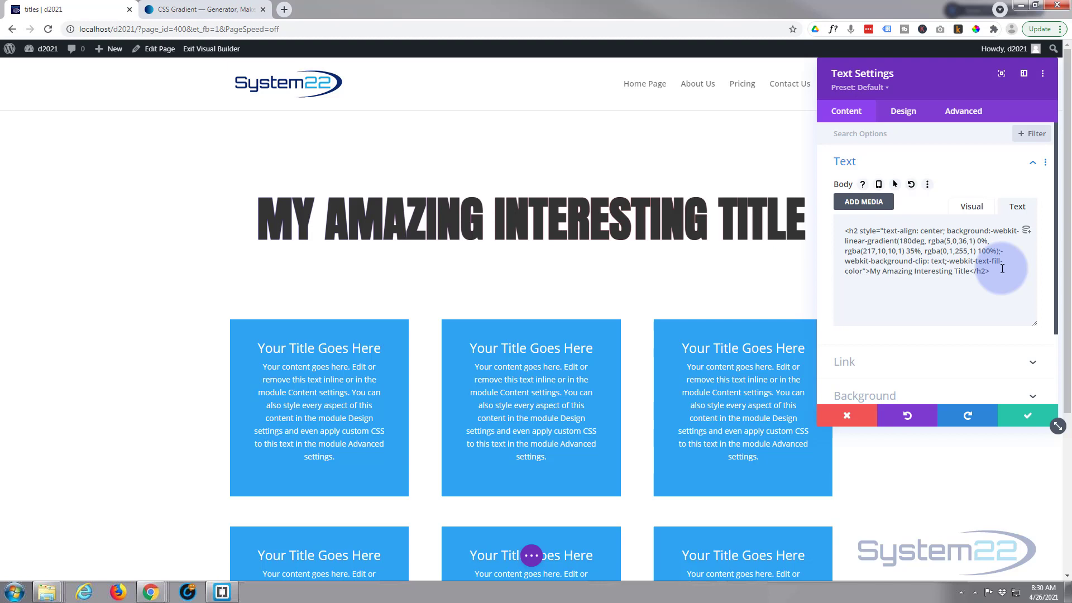
Step: Complete the rule with ':transparent', save the module, save the page draft, and exit the builder
{"action": "type", "text": ":"}
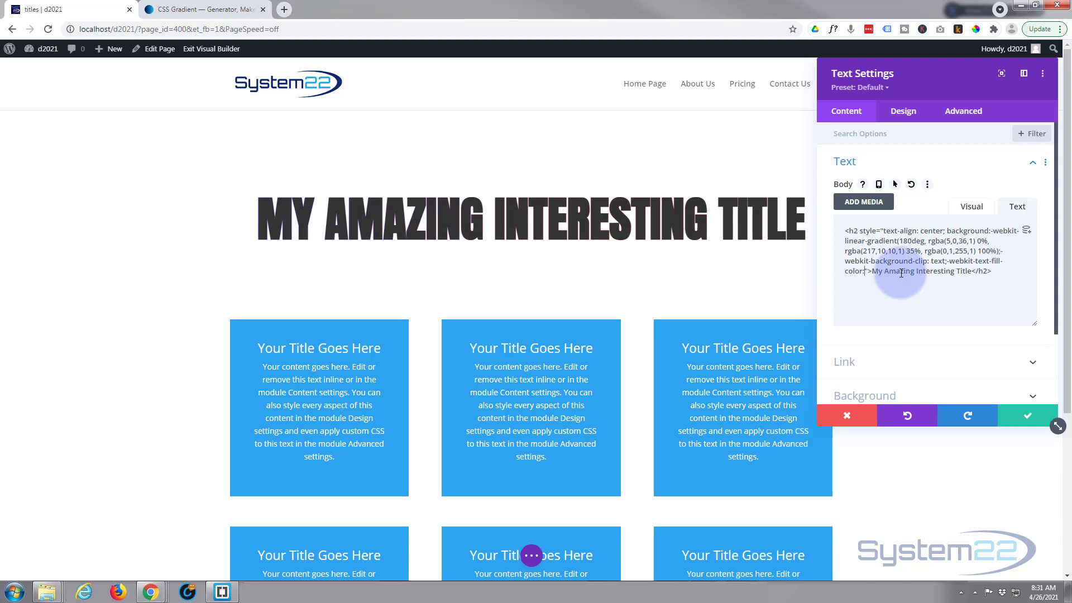
{"action": "type", "text": "transparent"}
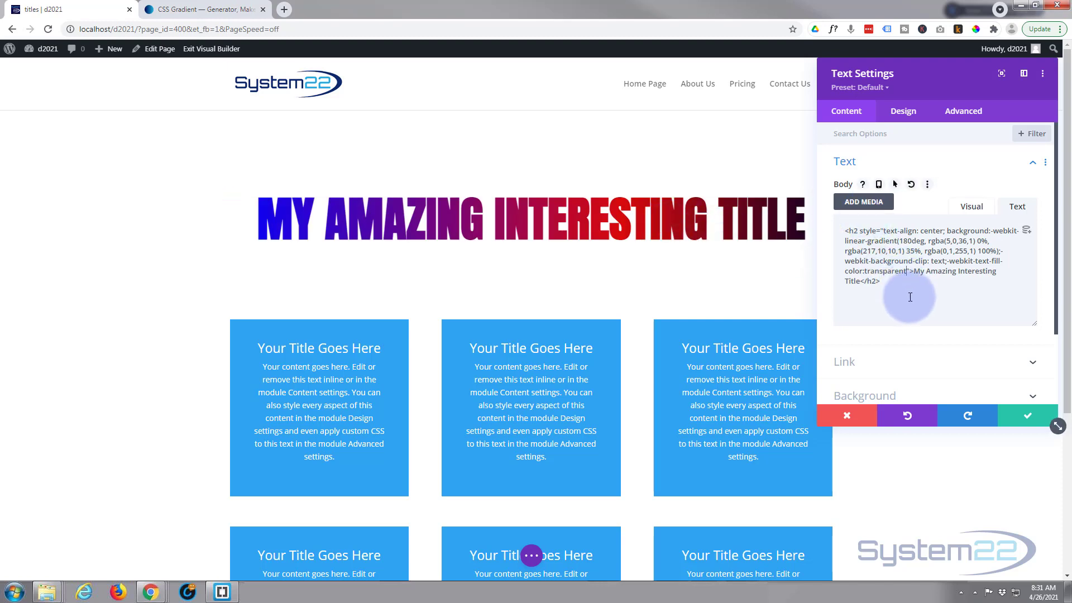
{"action": "left_click", "coordinate": [1026, 420]}
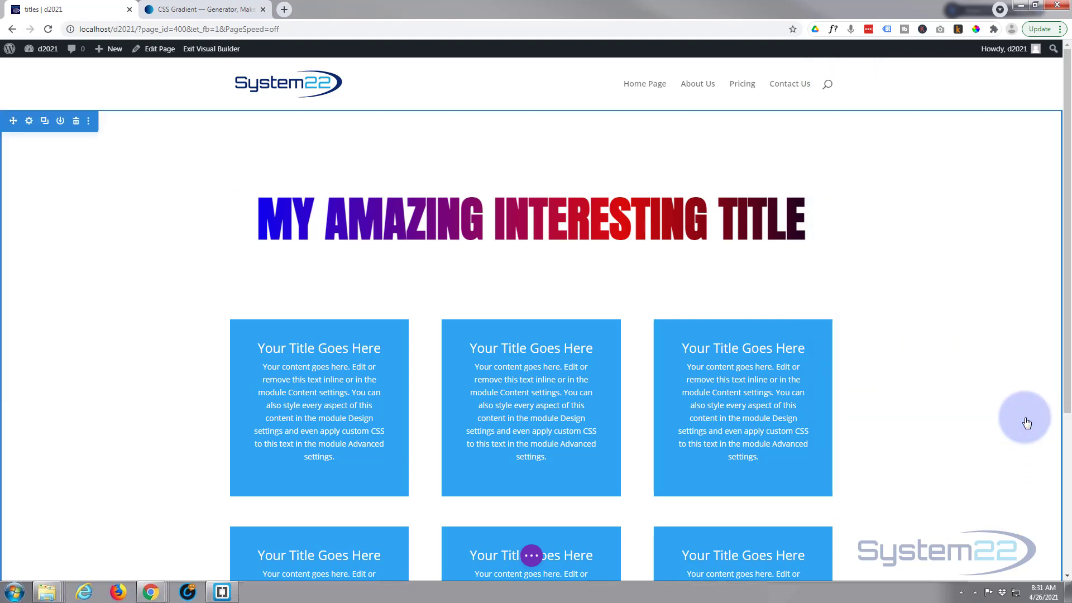
{"action": "left_click", "coordinate": [531, 556]}
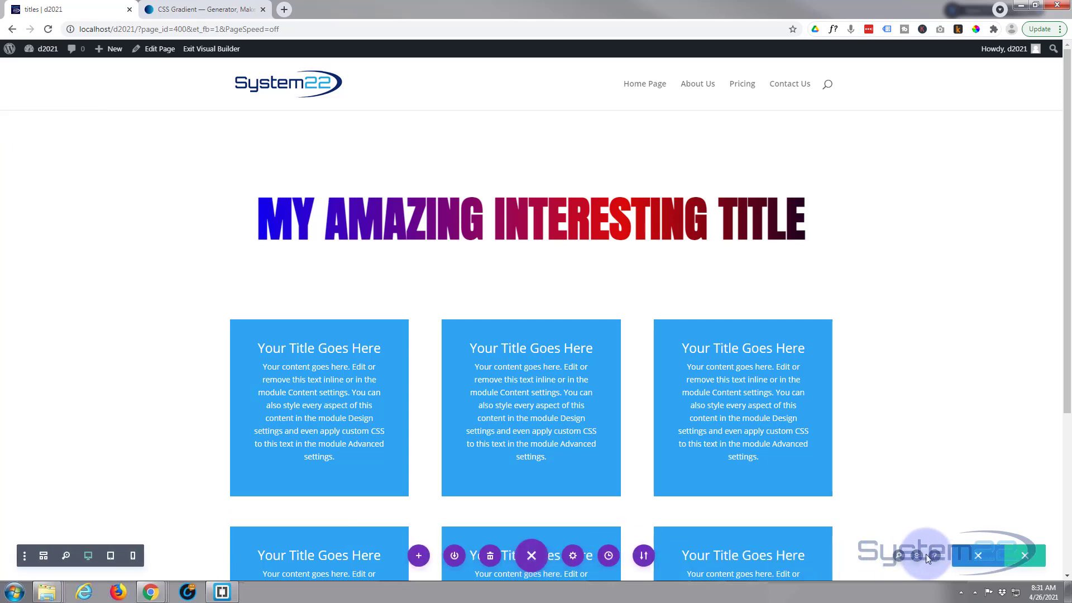
{"action": "left_click", "coordinate": [978, 555]}
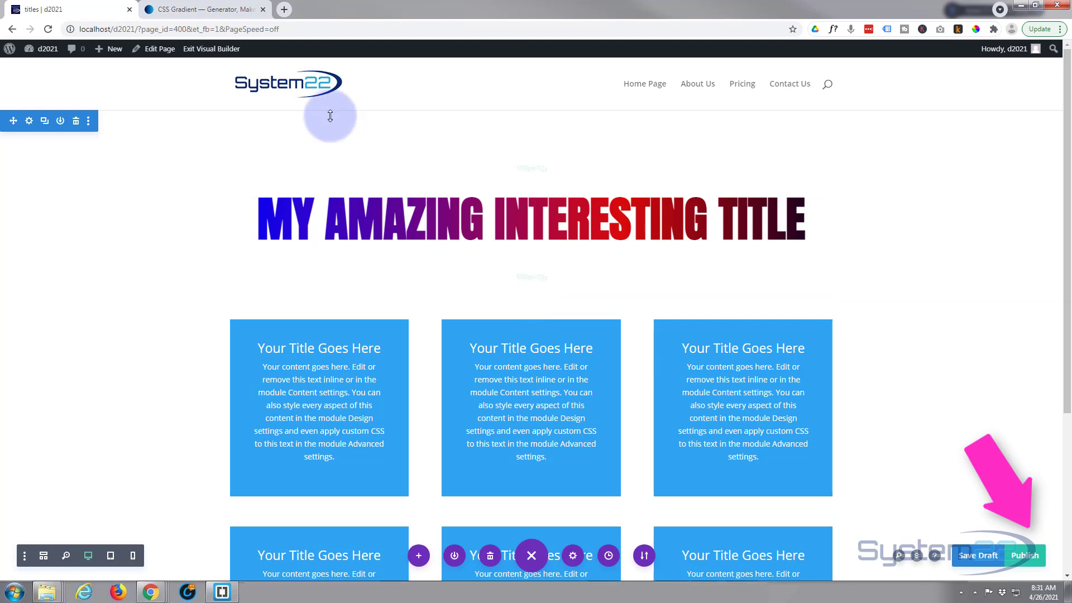
{"action": "left_click", "coordinate": [204, 59]}
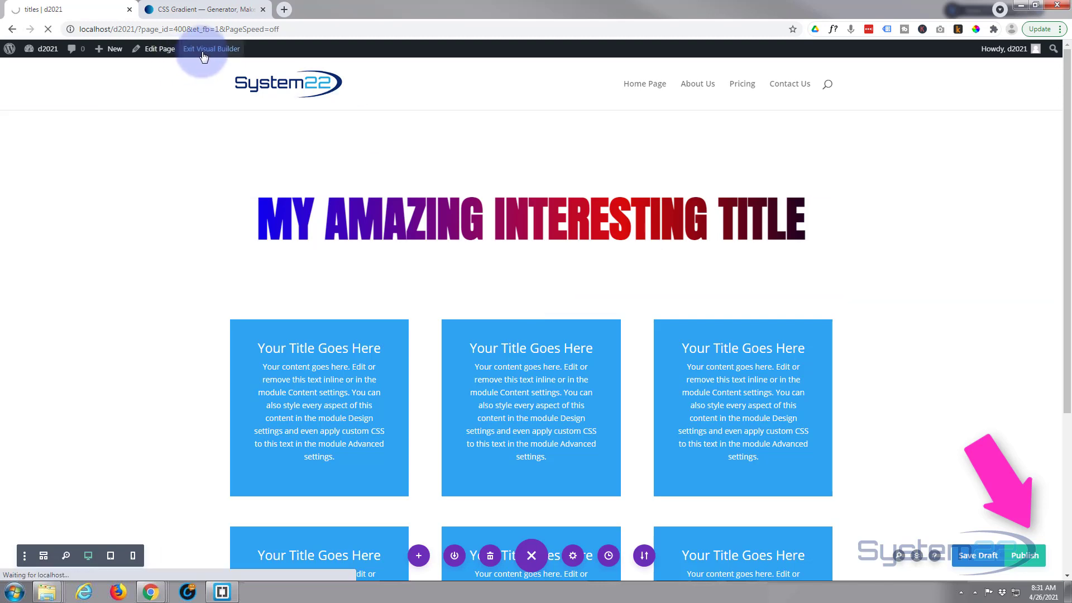